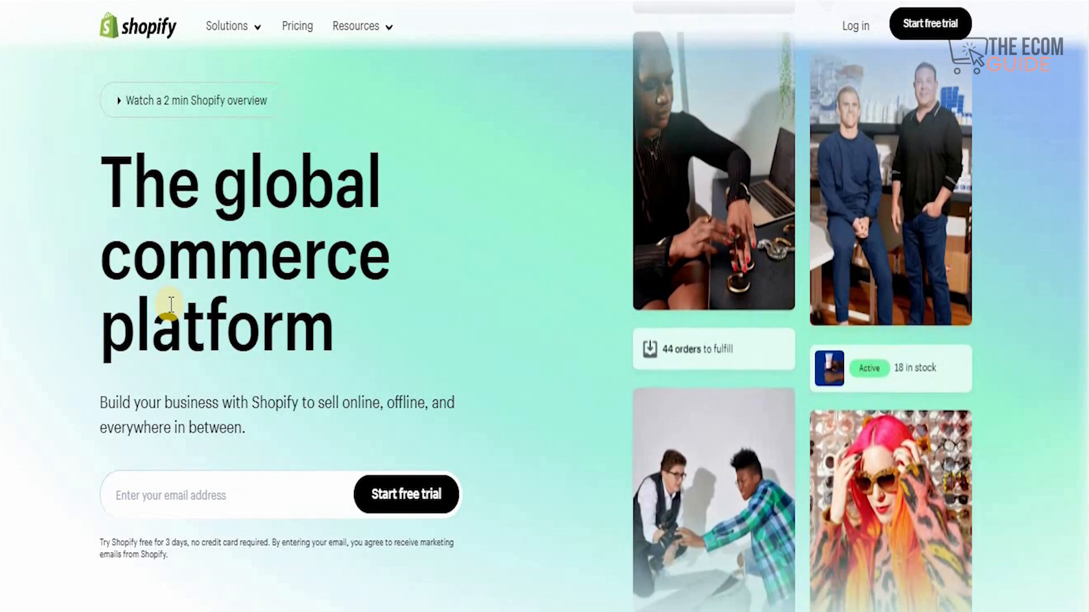
Look through the Shopify homepage sections on store building, sales channels, checkout, point of sale, marketing tools and back-office operations
scroll(169, 303, down, 2)
scroll(169, 302, down, 8)
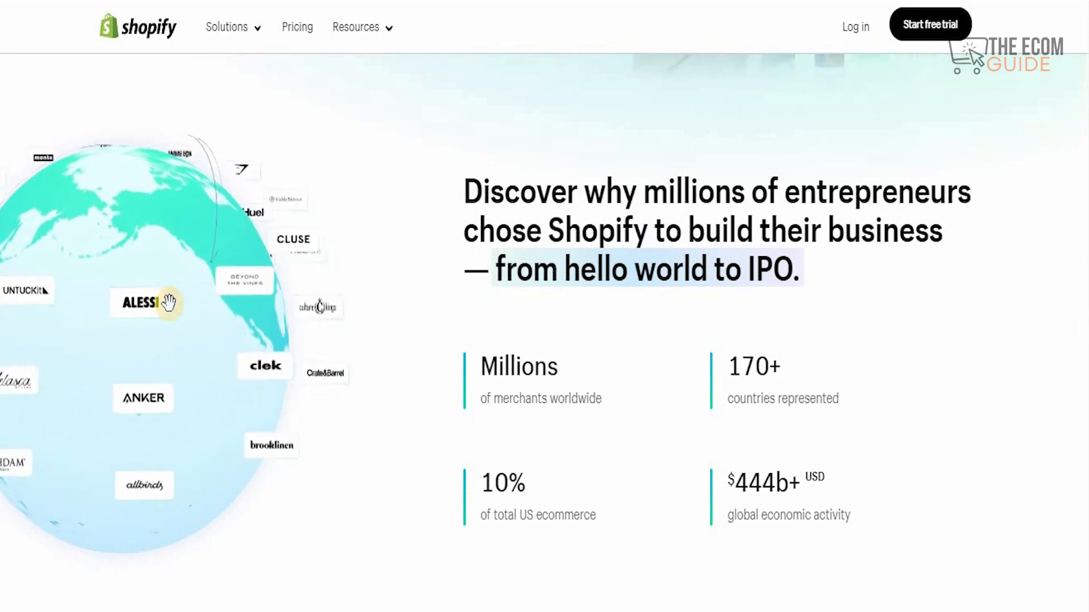
scroll(168, 302, down, 1)
scroll(168, 302, down, 10)
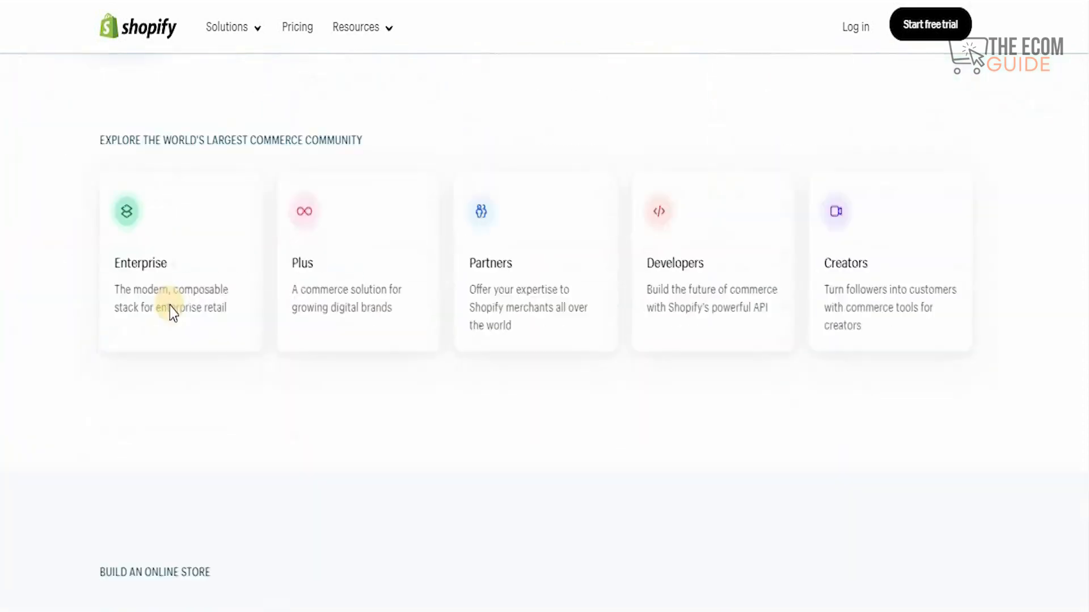
scroll(169, 307, down, 15)
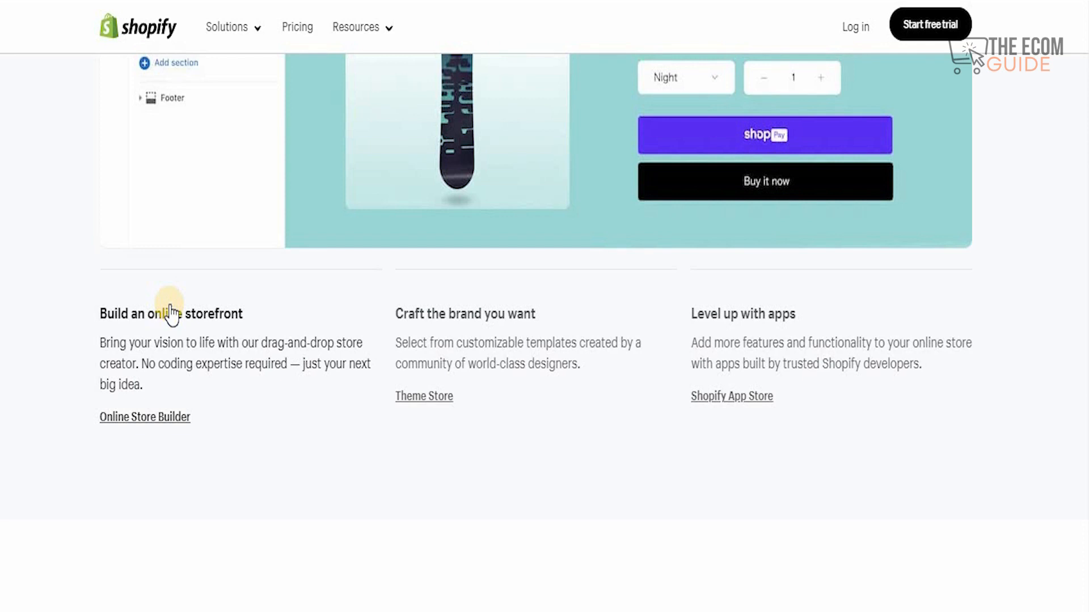
scroll(170, 313, down, 8)
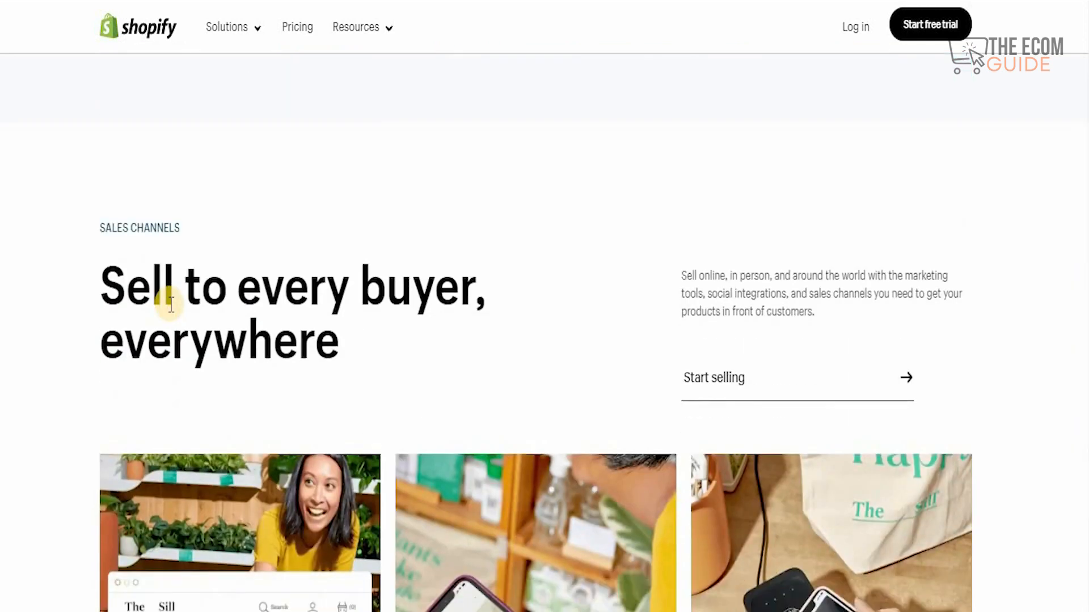
scroll(169, 307, down, 12)
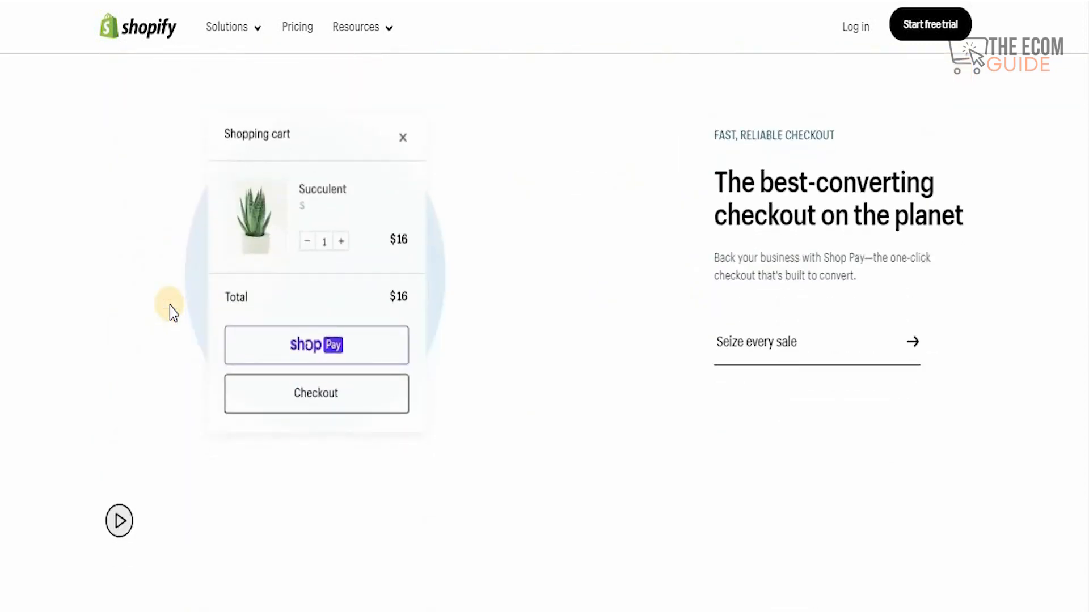
scroll(169, 307, down, 10)
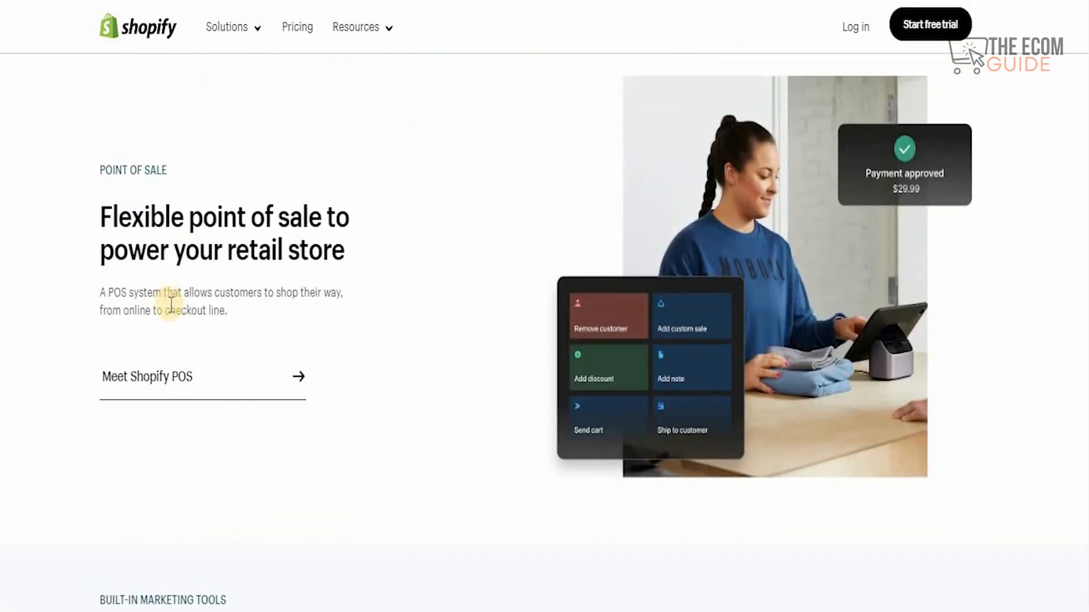
scroll(171, 305, down, 7)
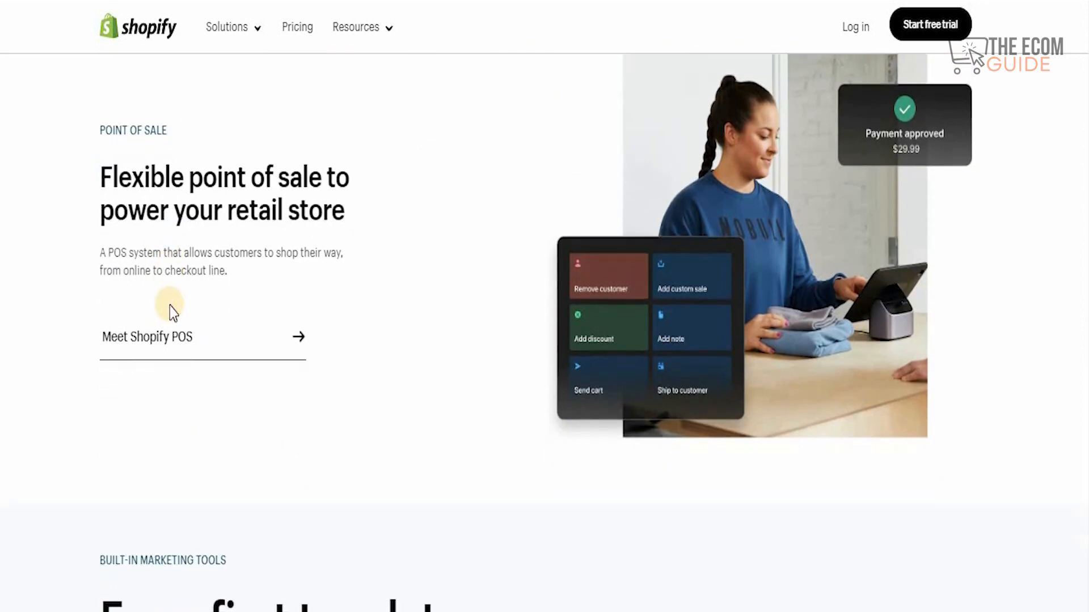
scroll(171, 306, down, 1)
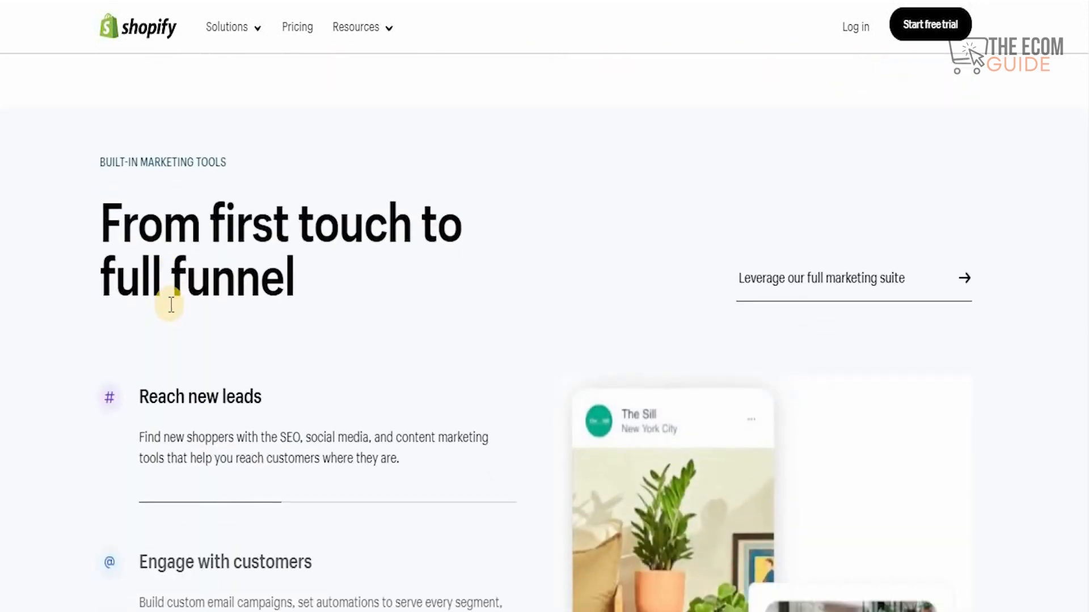
scroll(171, 305, down, 6)
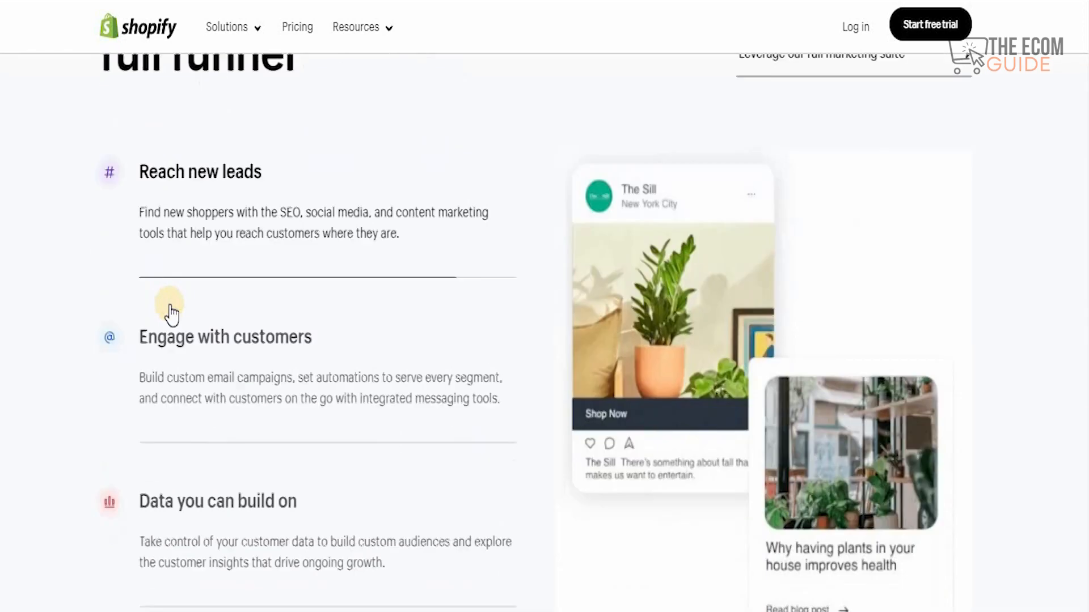
scroll(171, 314, down, 4)
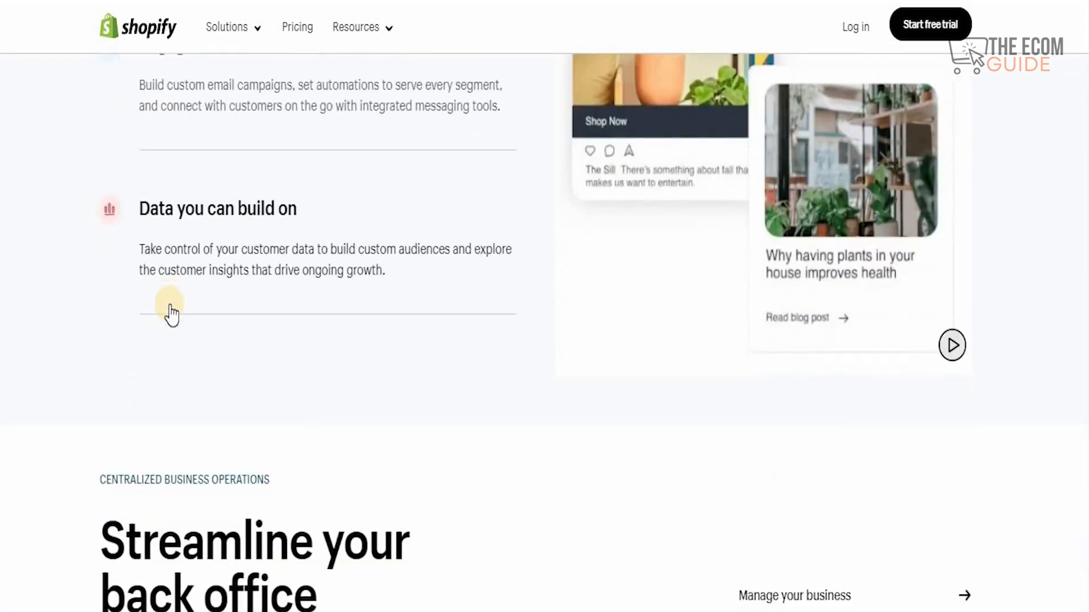
scroll(170, 309, down, 5)
scroll(171, 306, down, 5)
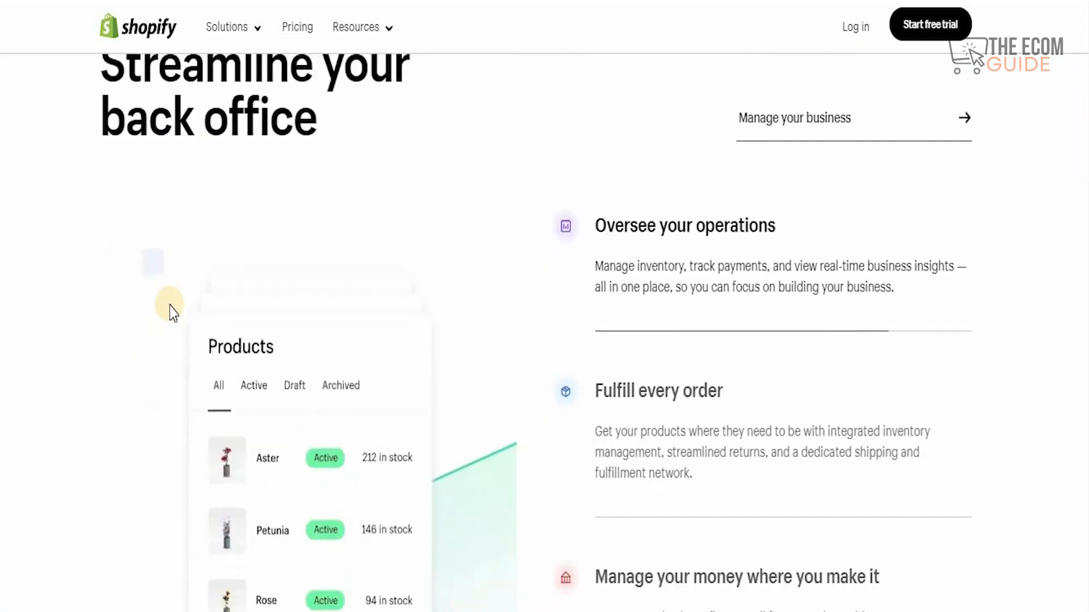
scroll(169, 307, down, 5)
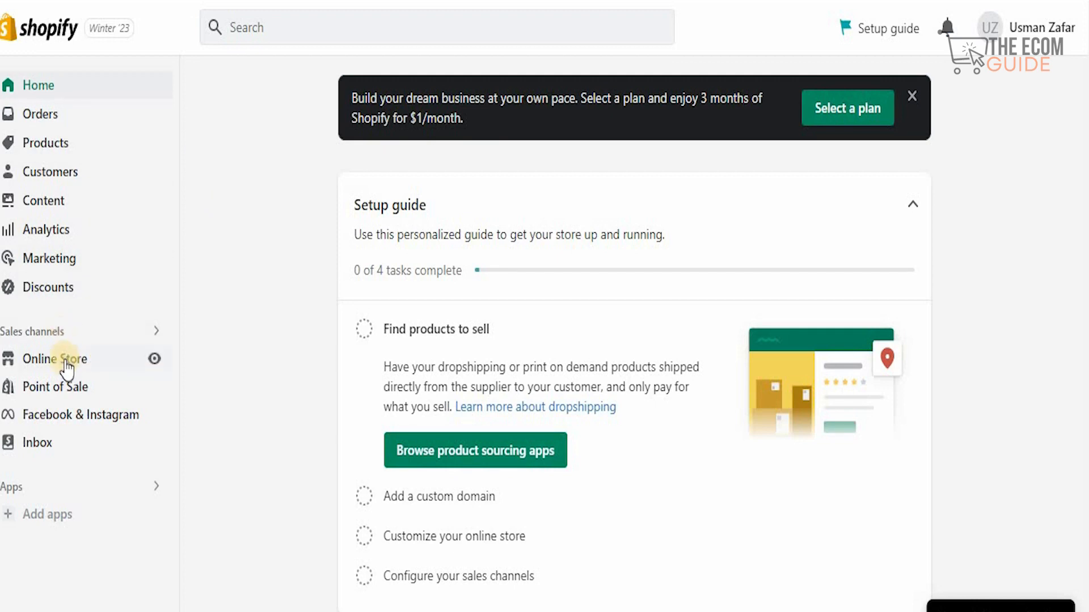
Open the Facebook & Instagram sales channel in the Shopify admin and review its shop and advertising setup options
click(95, 430)
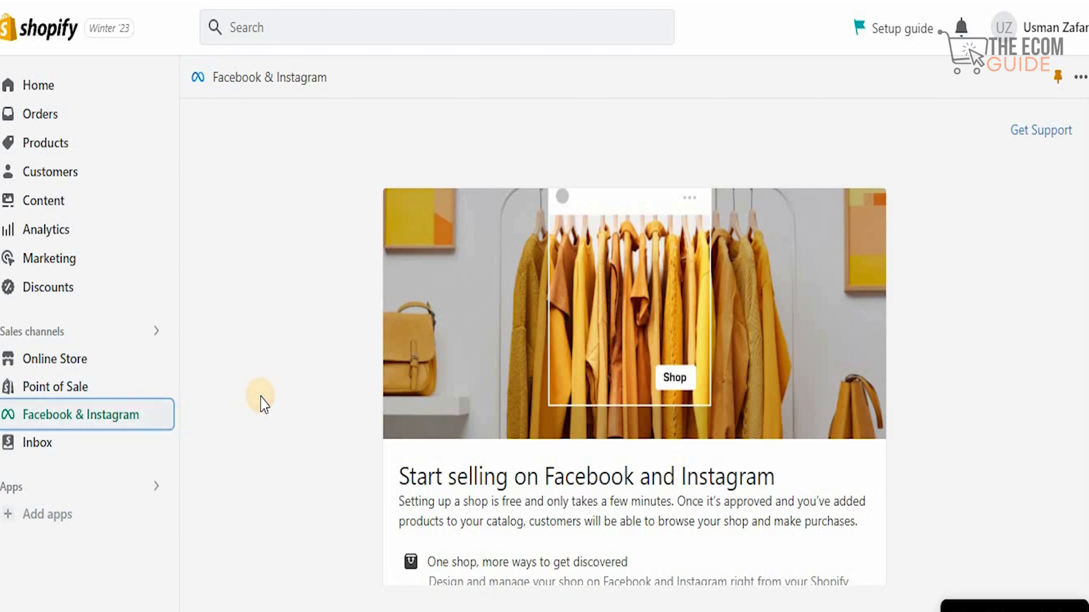
scroll(260, 397, down, 3)
scroll(260, 397, down, 6)
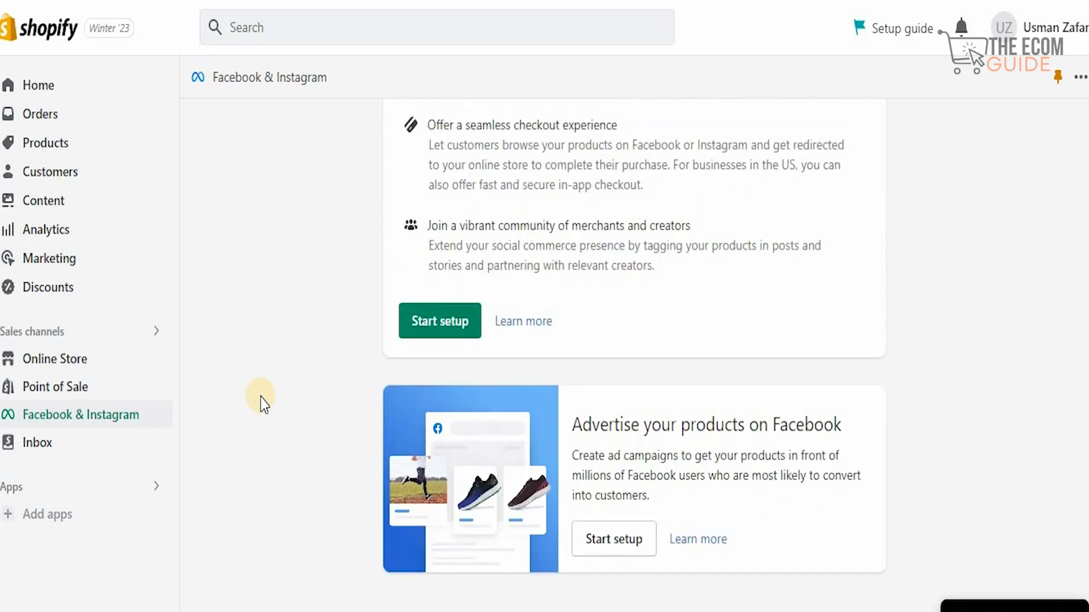
scroll(260, 397, down, 2)
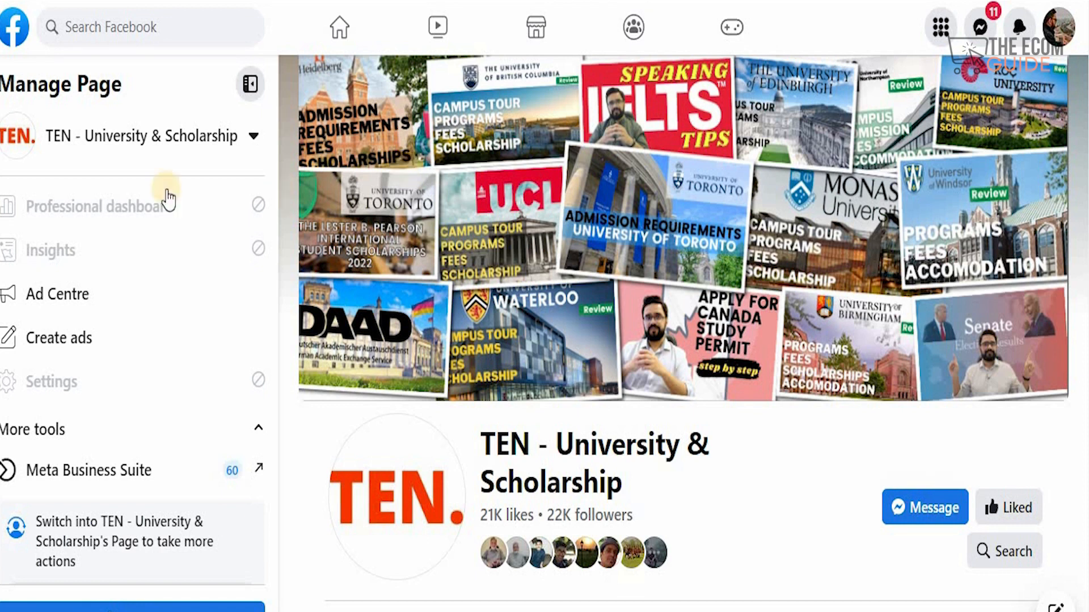
Start a new ad for the TEN - University & Scholarship Facebook Page and look over the goal and ad creative settings
click(104, 337)
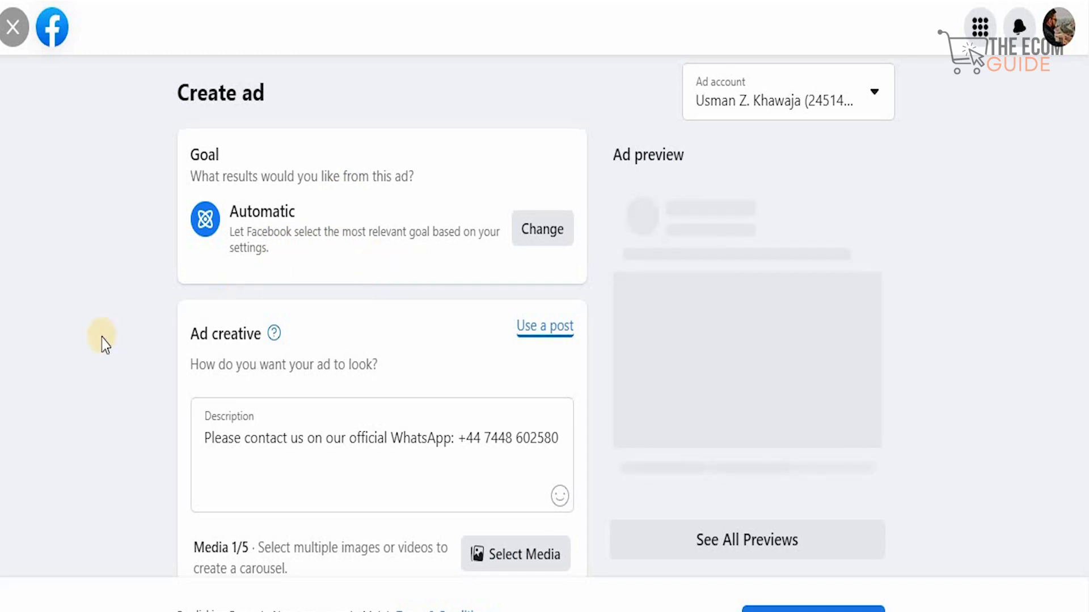
scroll(101, 338, down, 5)
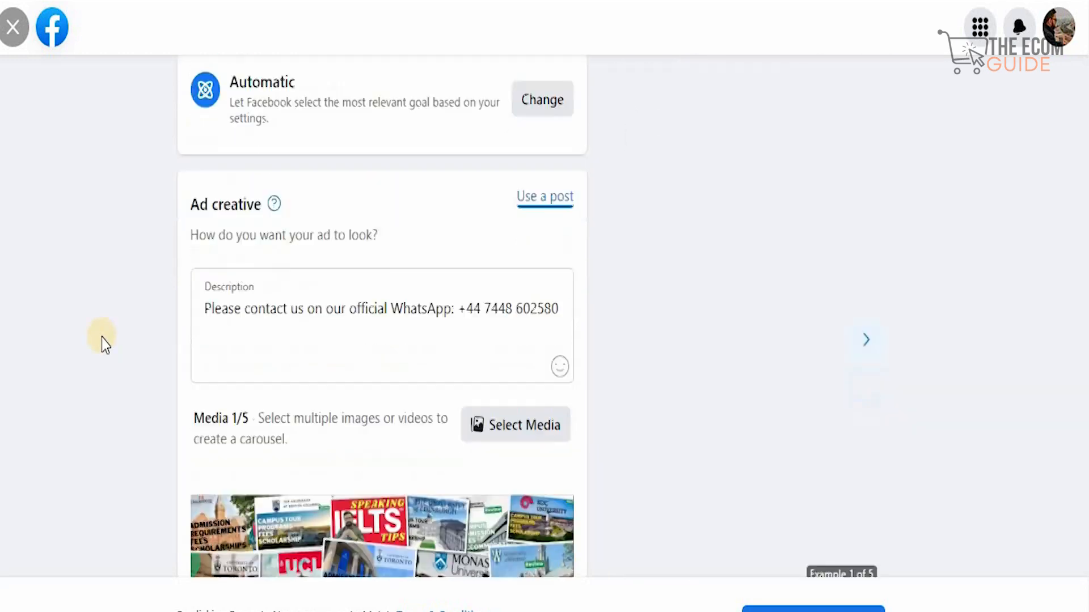
scroll(101, 338, down, 3)
scroll(101, 338, up, 1)
scroll(101, 338, up, 6)
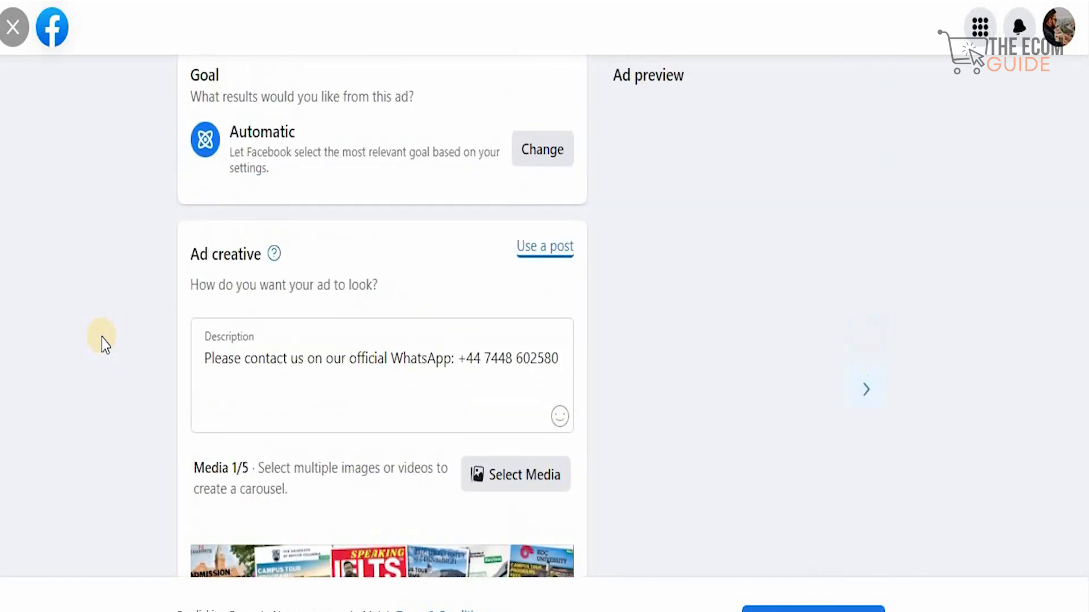
Change the ad's goal to Get more Page likes and save it
click(528, 152)
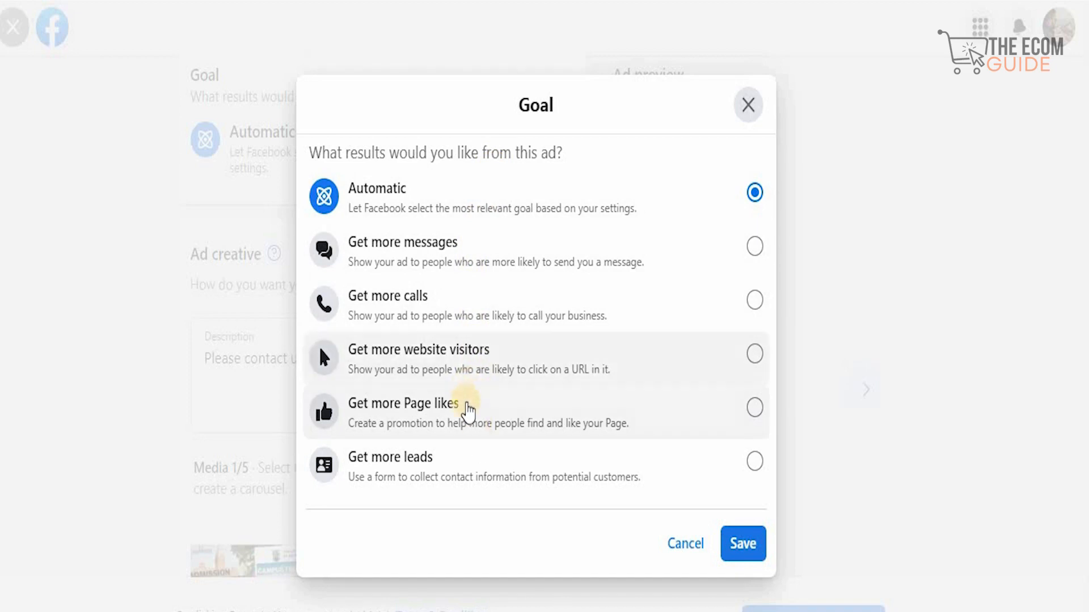
click(464, 405)
click(736, 549)
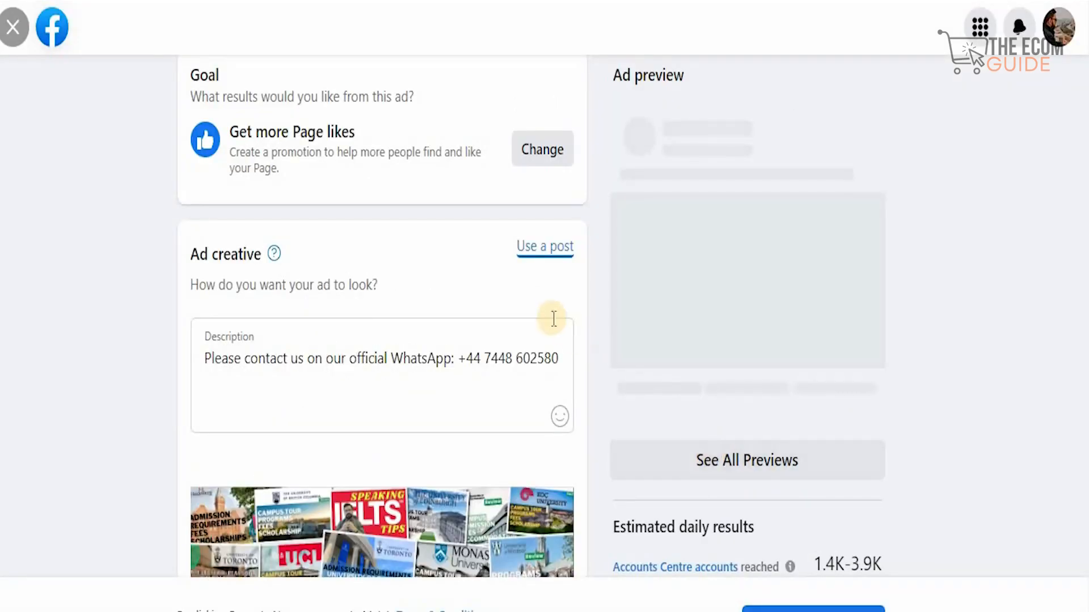
Browse the Instagram and Facebook posts, use the Facebook post published on 11 Feb as the ad creative, and review its content
click(535, 255)
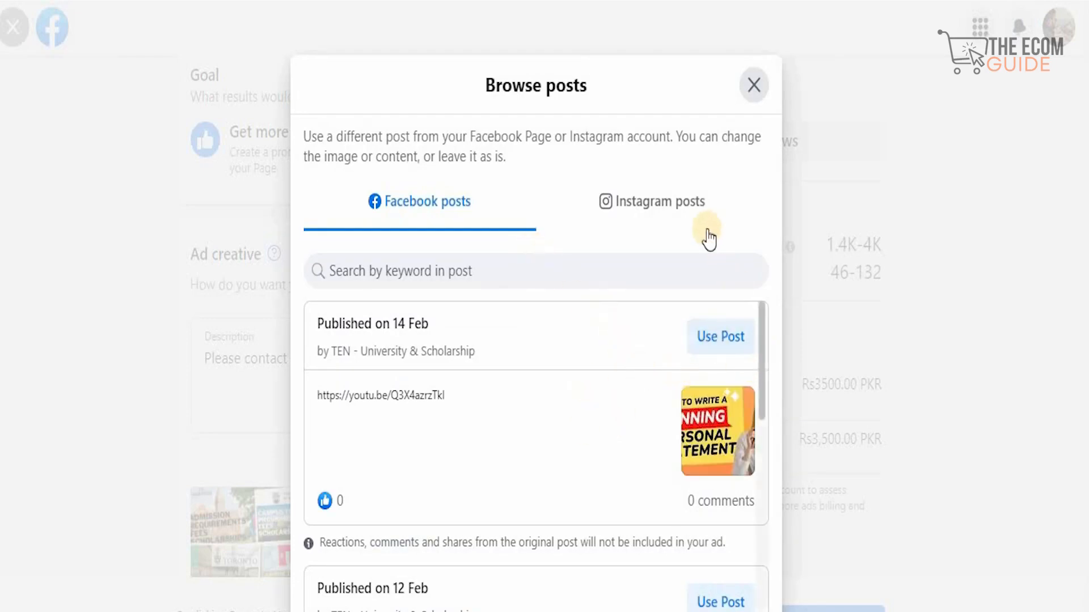
click(673, 201)
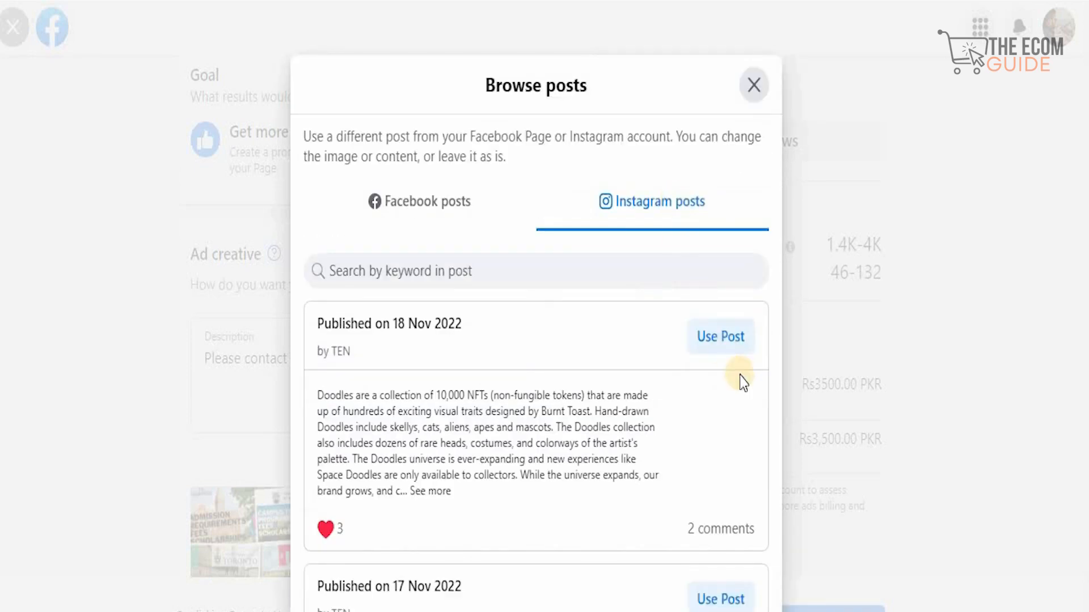
mouse_move(764, 370)
mouse_down()
mouse_move(762, 530)
mouse_move(761, 352)
mouse_up()
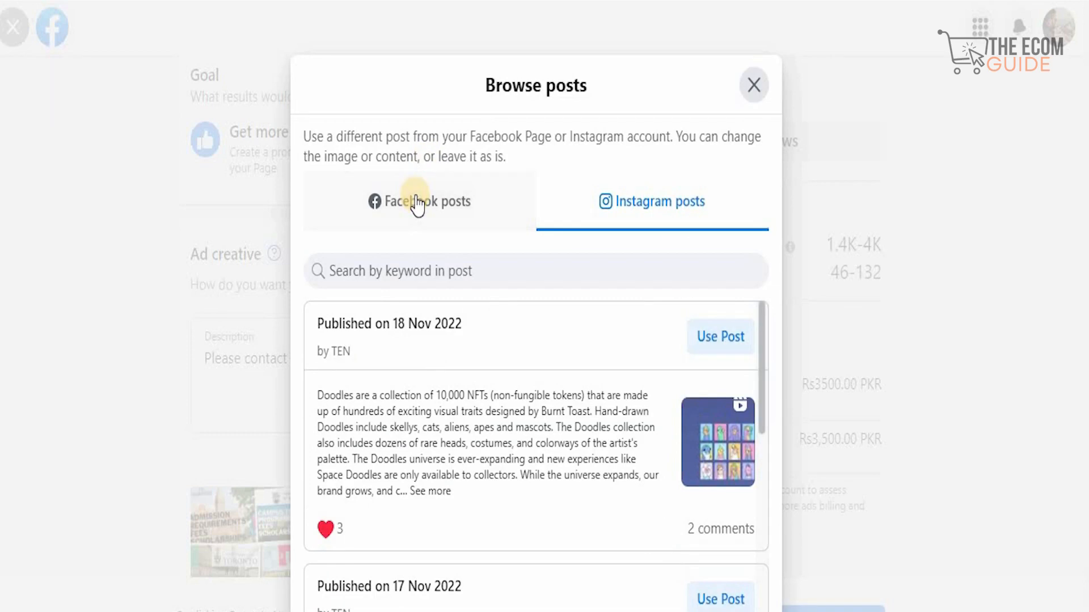
click(417, 203)
drag(763, 354, 765, 498)
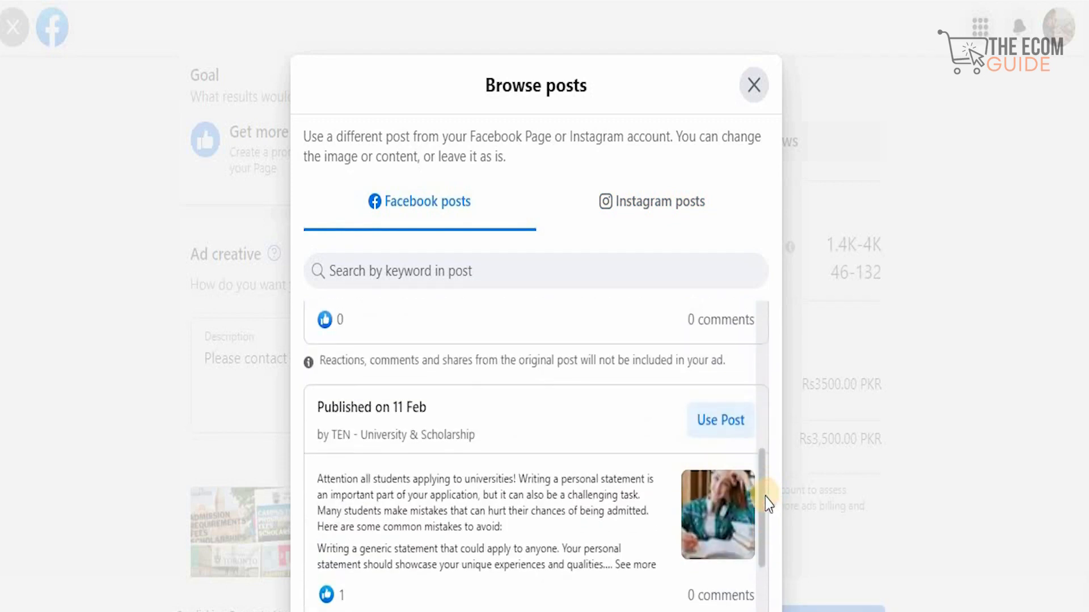
click(722, 434)
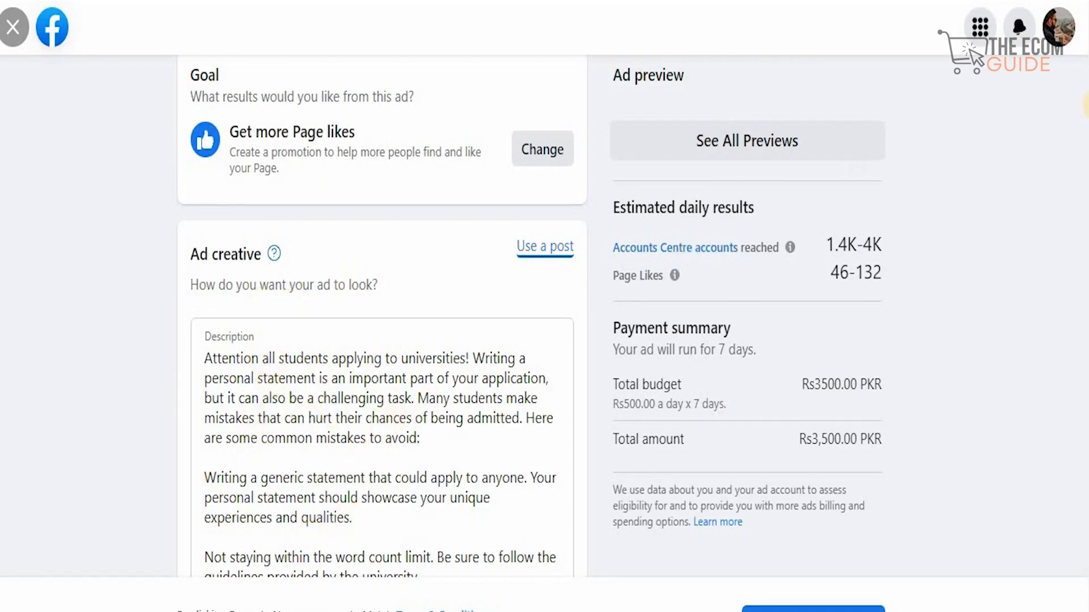
scroll(381, 317, down, 12)
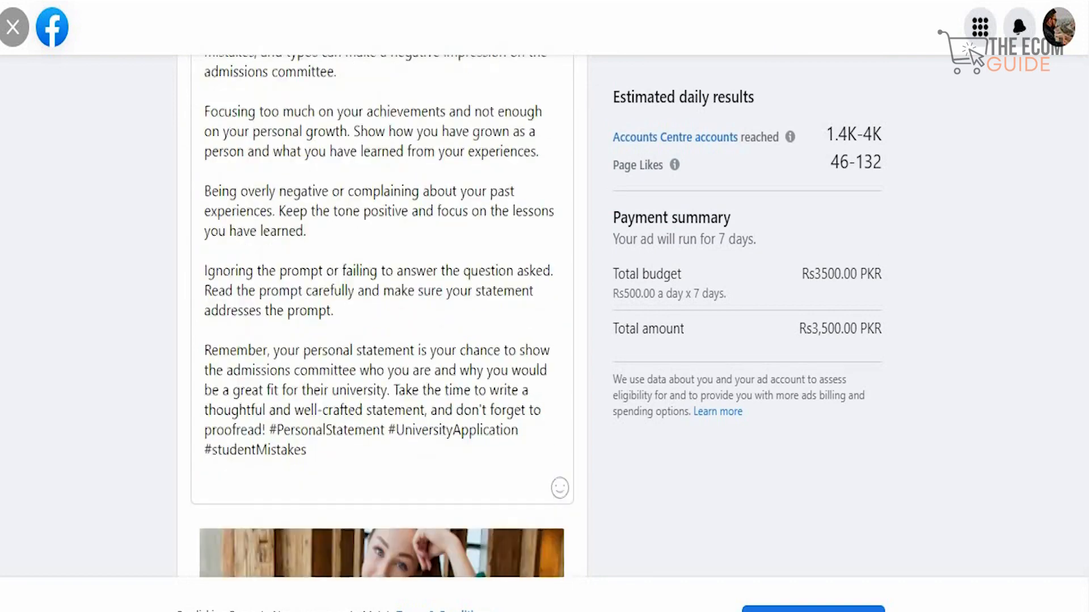
scroll(381, 318, down, 2)
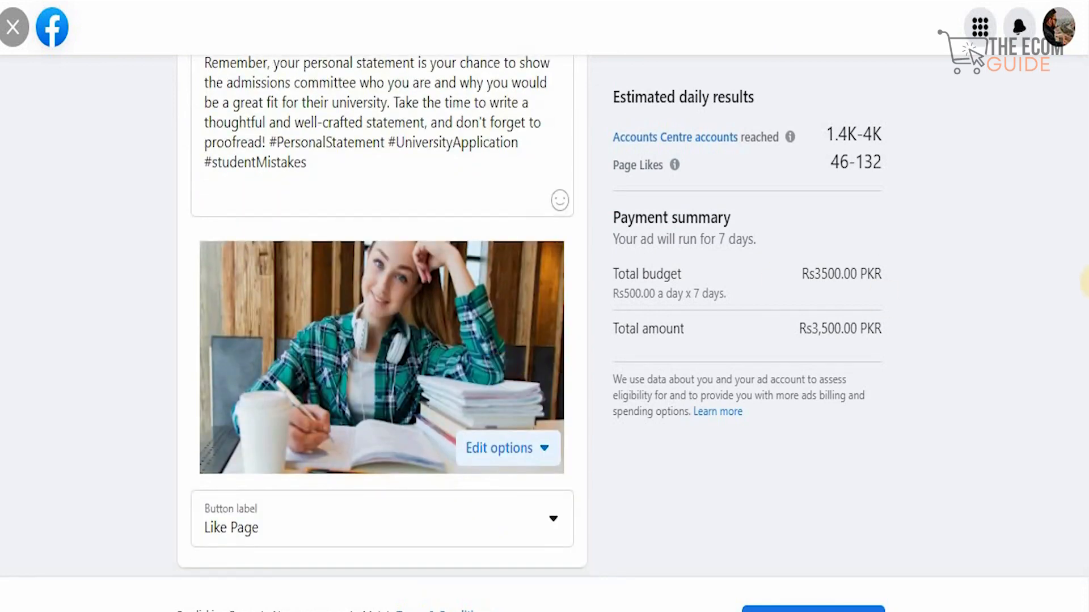
scroll(382, 317, up, 10)
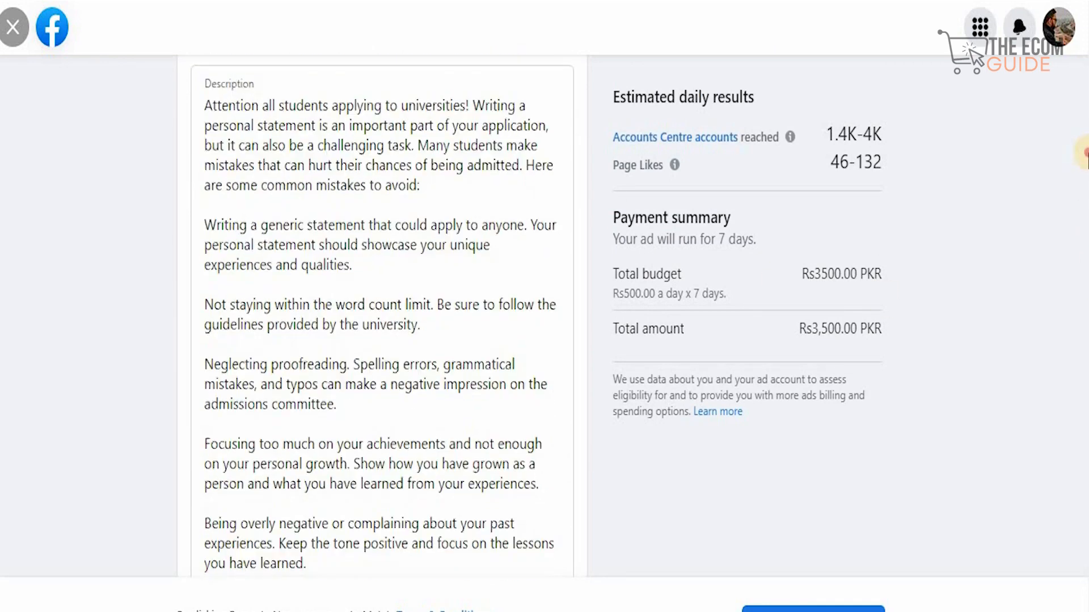
scroll(382, 317, up, 1)
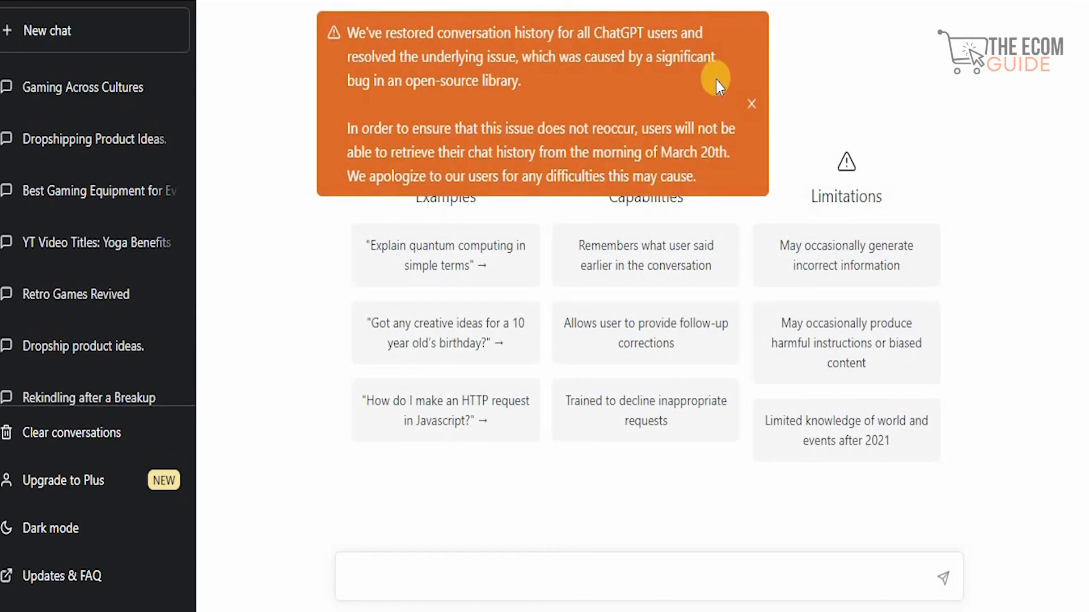
In ChatGPT, request "give us a facebook ad description for our page and a CTA on iphones" and copy the generated description and CTA
click(756, 96)
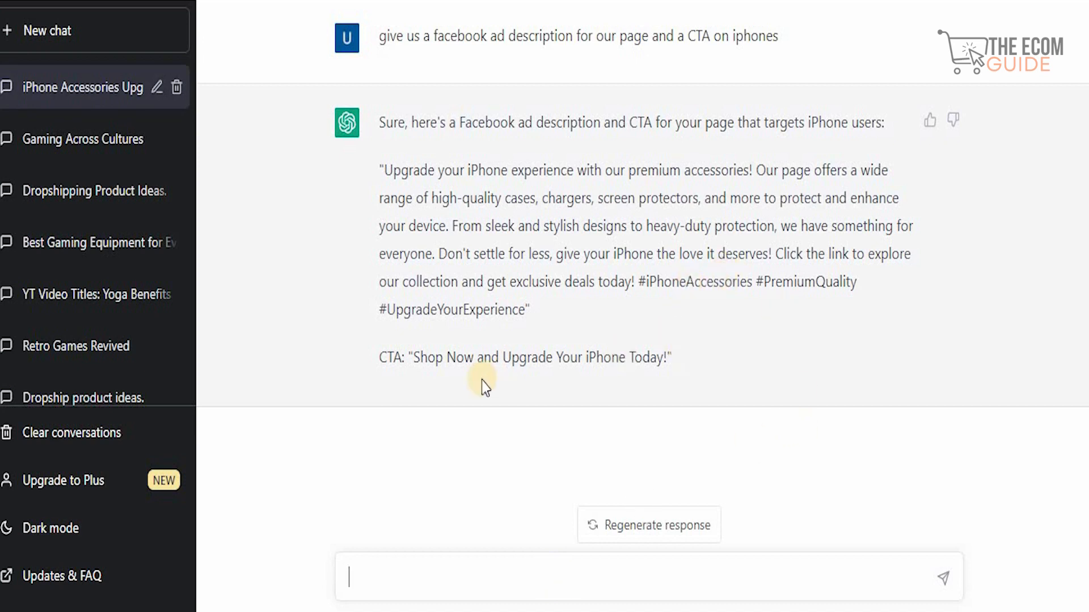
drag(672, 363, 375, 176)
key(ctrl+c)
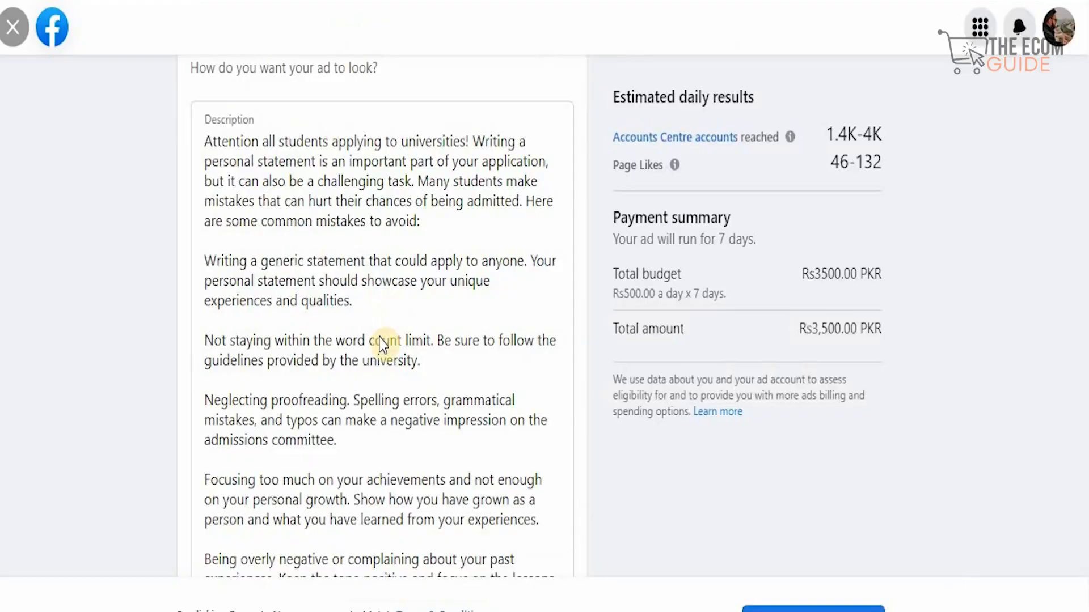
Back in the Facebook ad, replace the whole description with the copied iPhone accessories text and CTA
drag(206, 141, 517, 580)
scroll(489, 294, down, 15)
scroll(475, 311, up, 13)
drag(476, 312, 515, 574)
key(BackSpace)
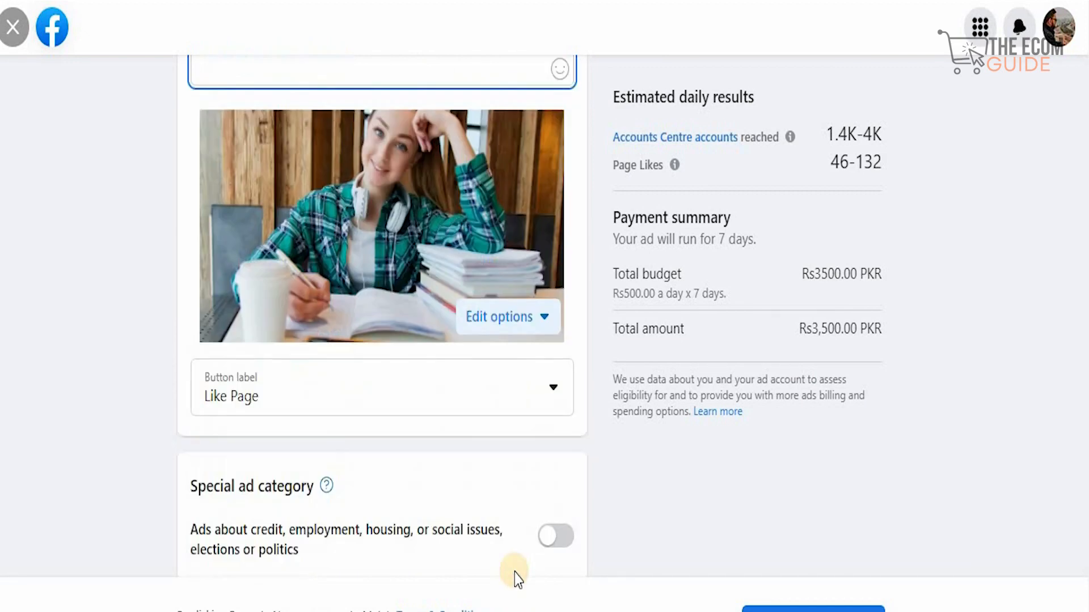
scroll(420, 354, up, 4)
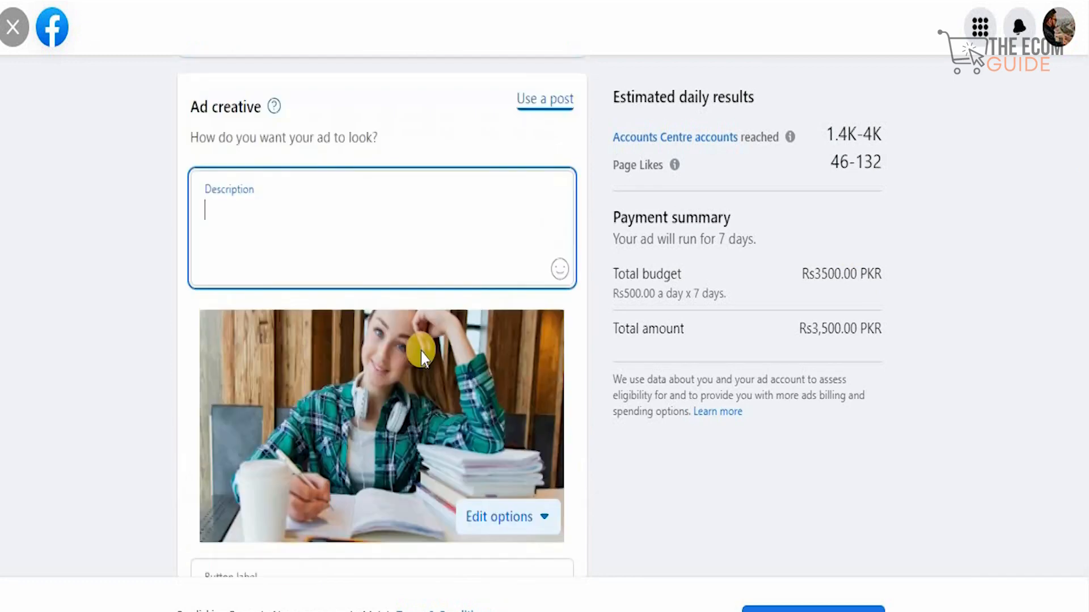
key(ctrl+v)
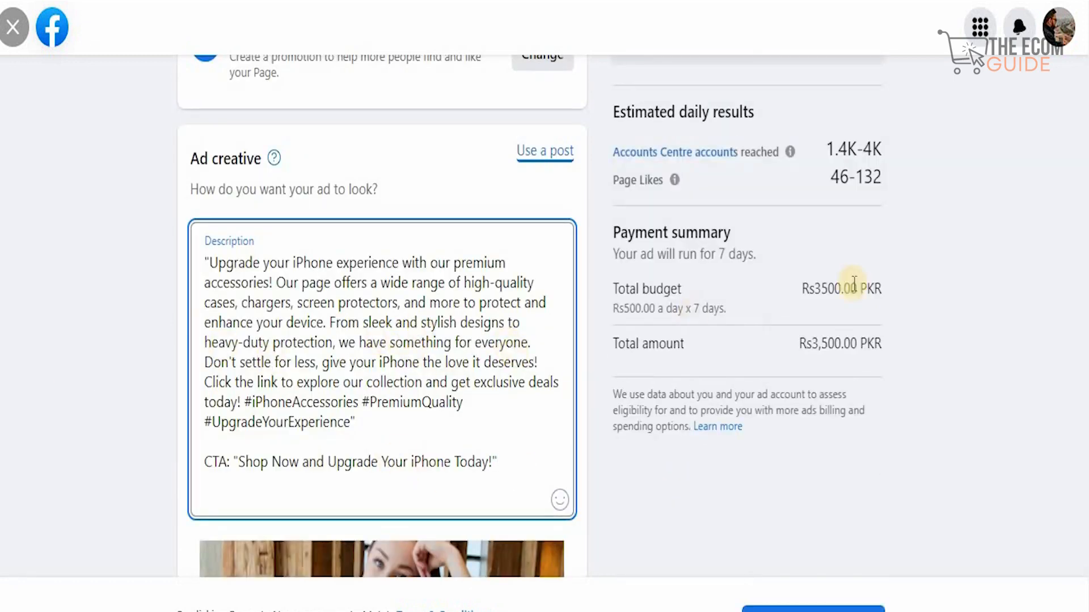
scroll(433, 176, down, 9)
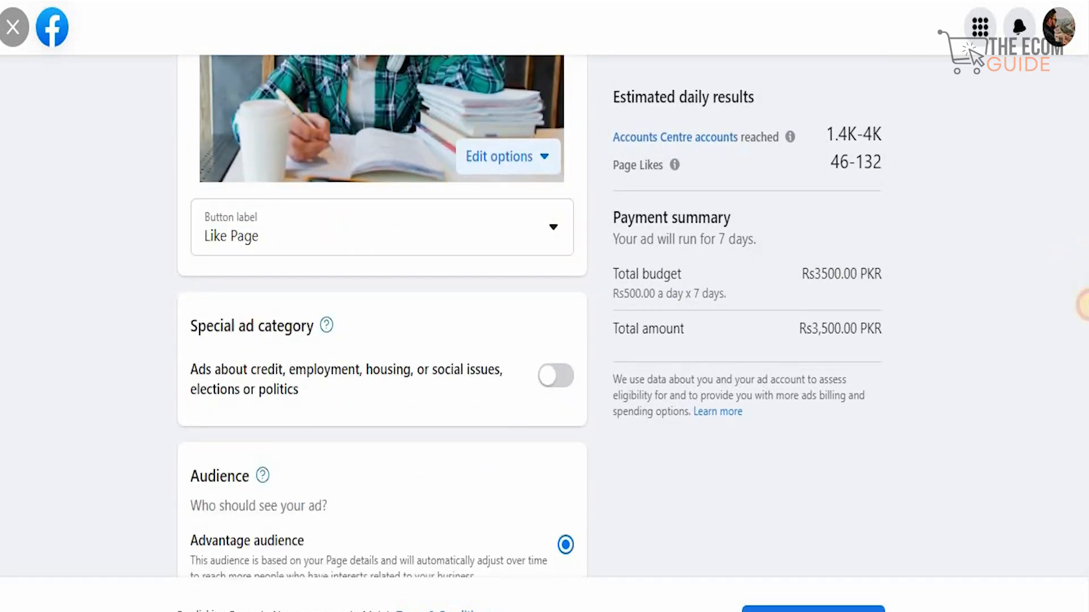
Open the Advantage audience details for editing and set the age range to 18–45
scroll(1080, 305, down, 6)
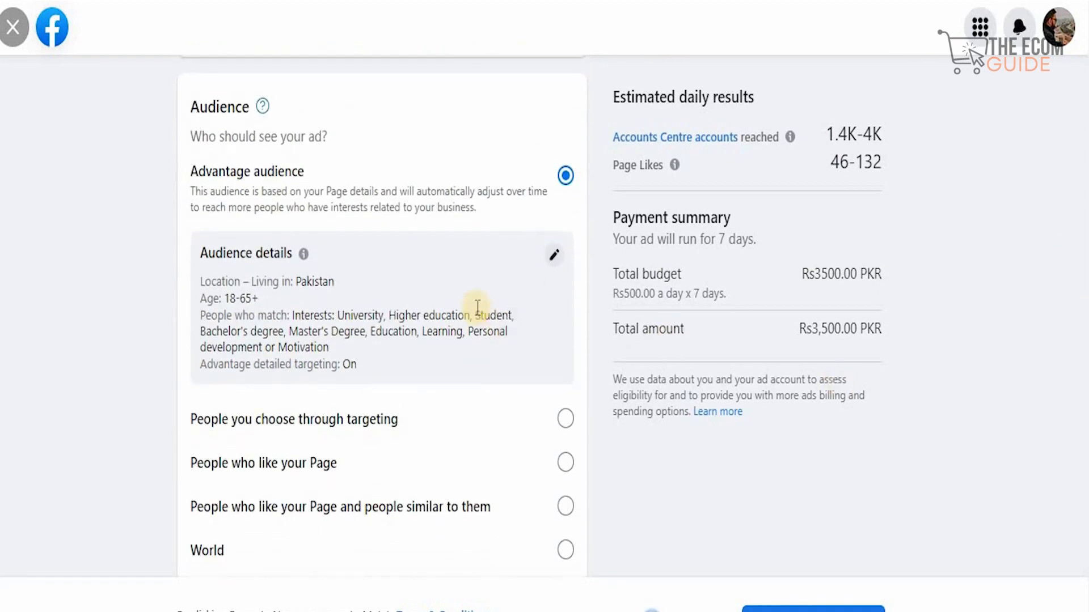
click(556, 259)
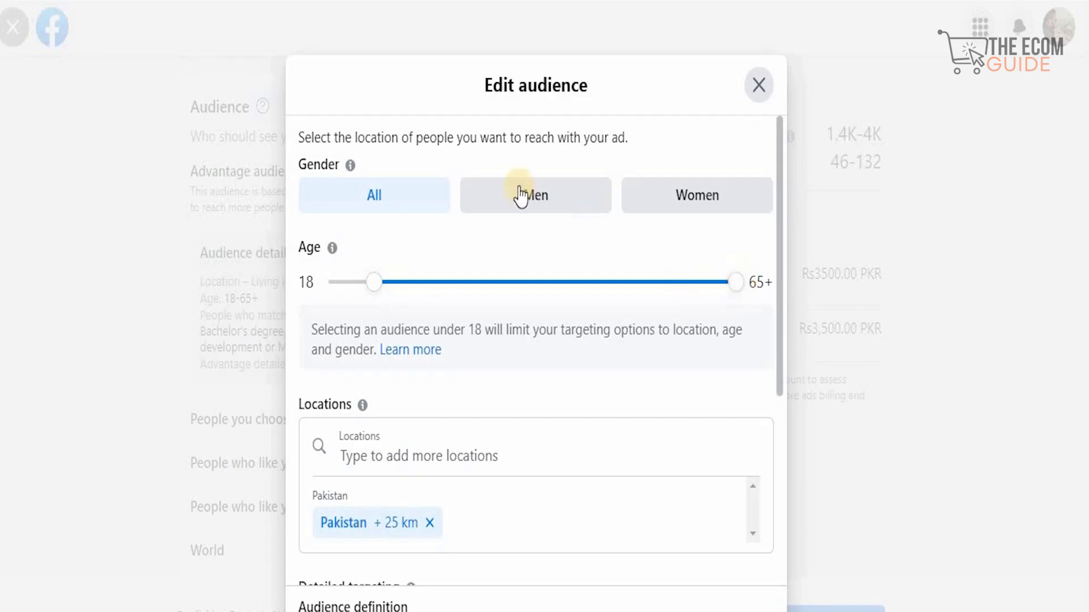
drag(729, 293, 582, 288)
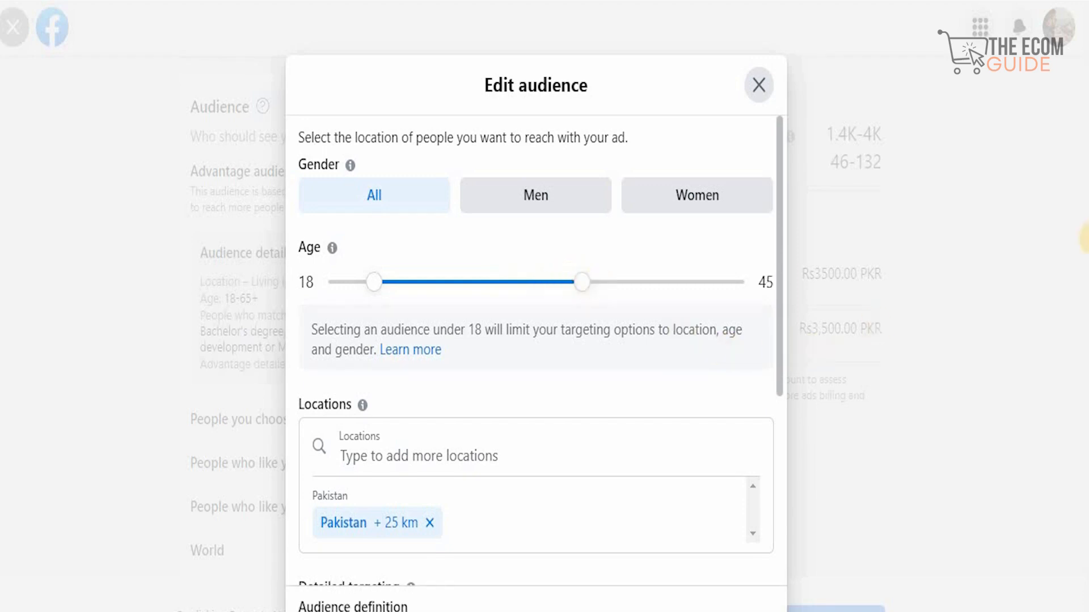
Replace Pakistan with the country United States in the audience locations
scroll(581, 316, down, 3)
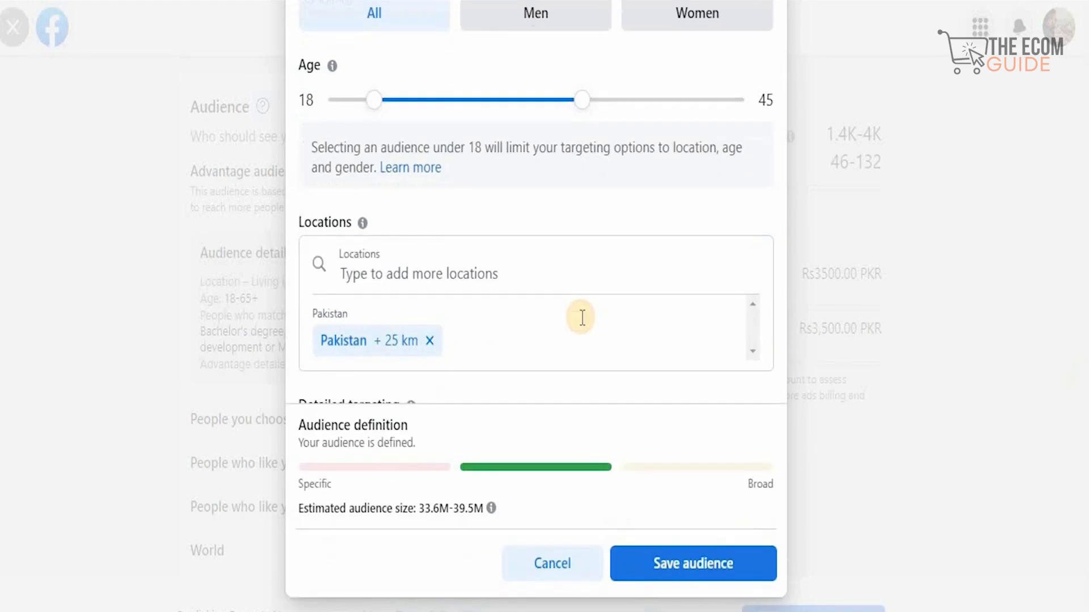
click(432, 339)
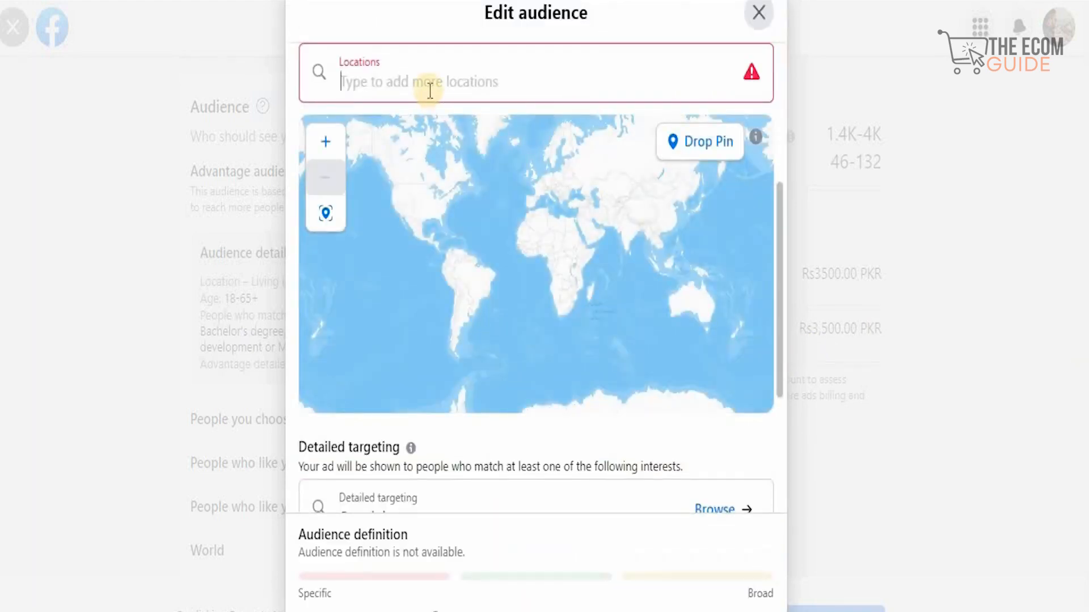
text(united s)
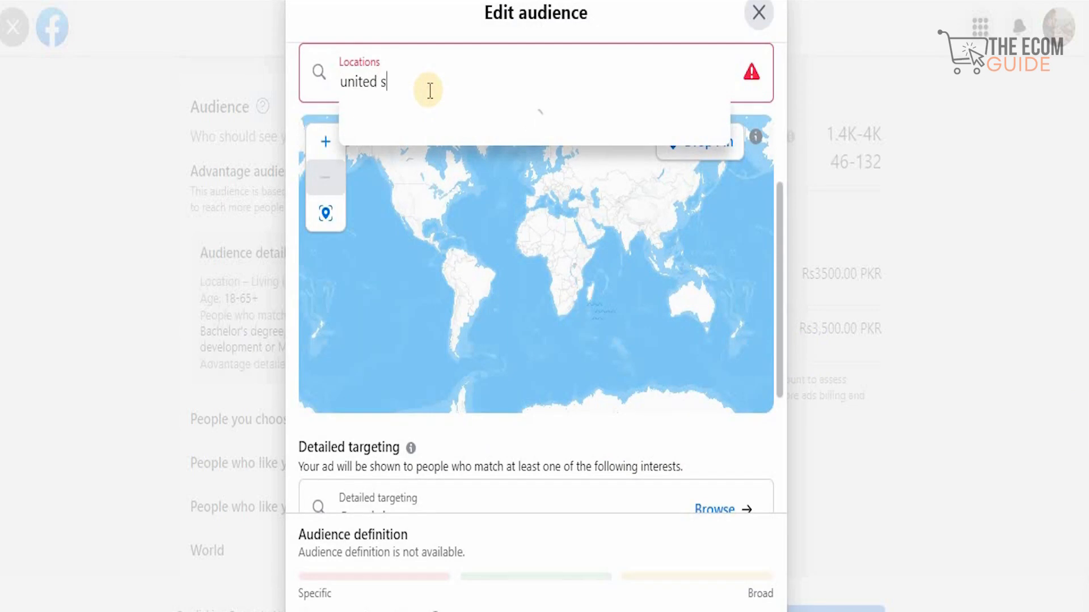
text(tates)
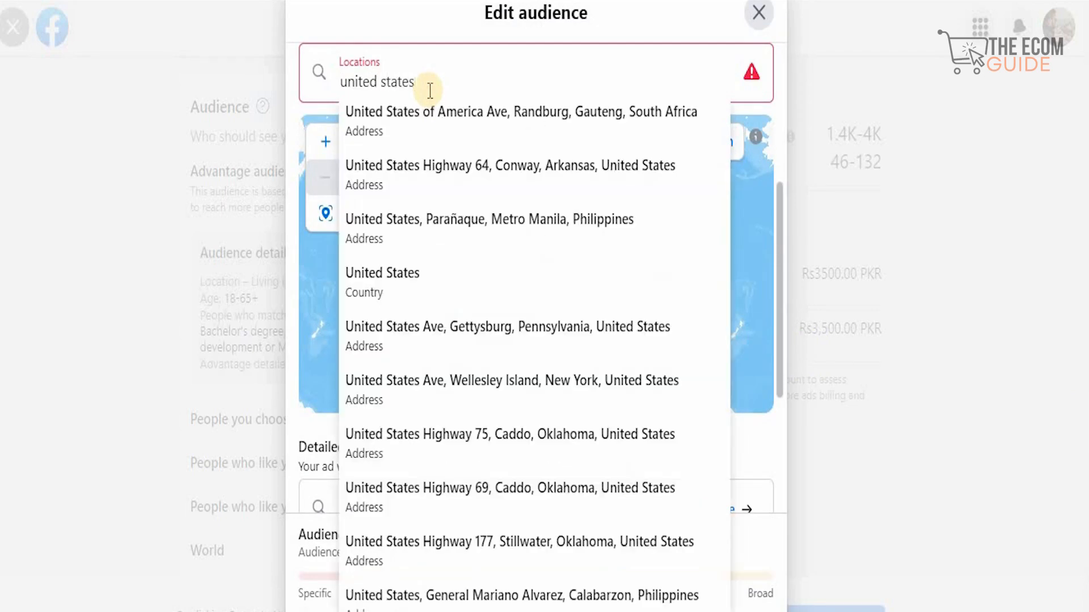
click(423, 273)
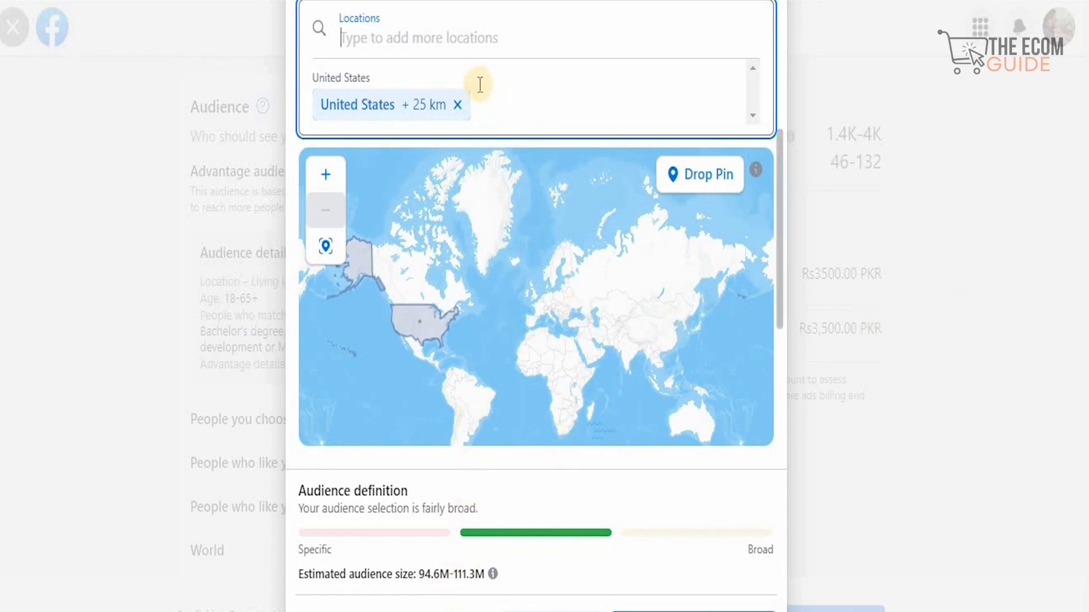
Narrow the audience location to the city of New York, New York, United States
text(newyo)
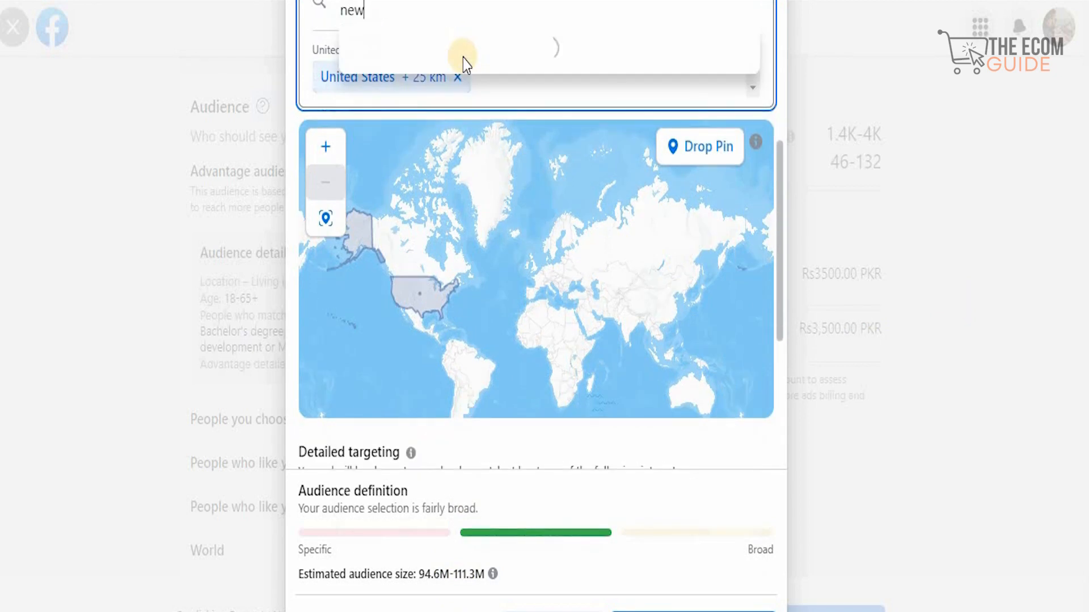
key(BackSpace)
key(BackSpace)
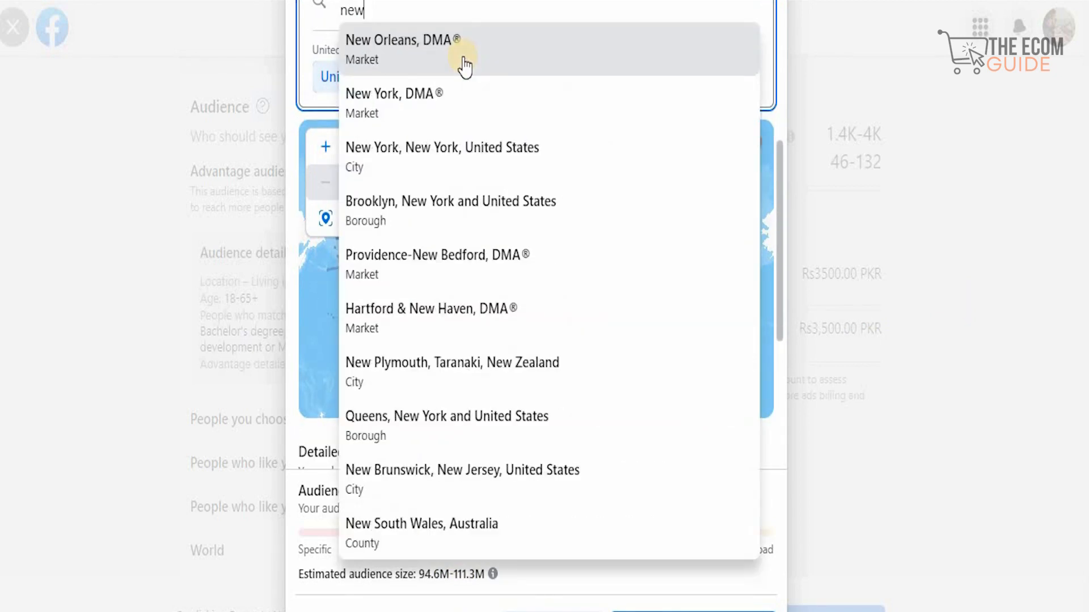
text(yo)
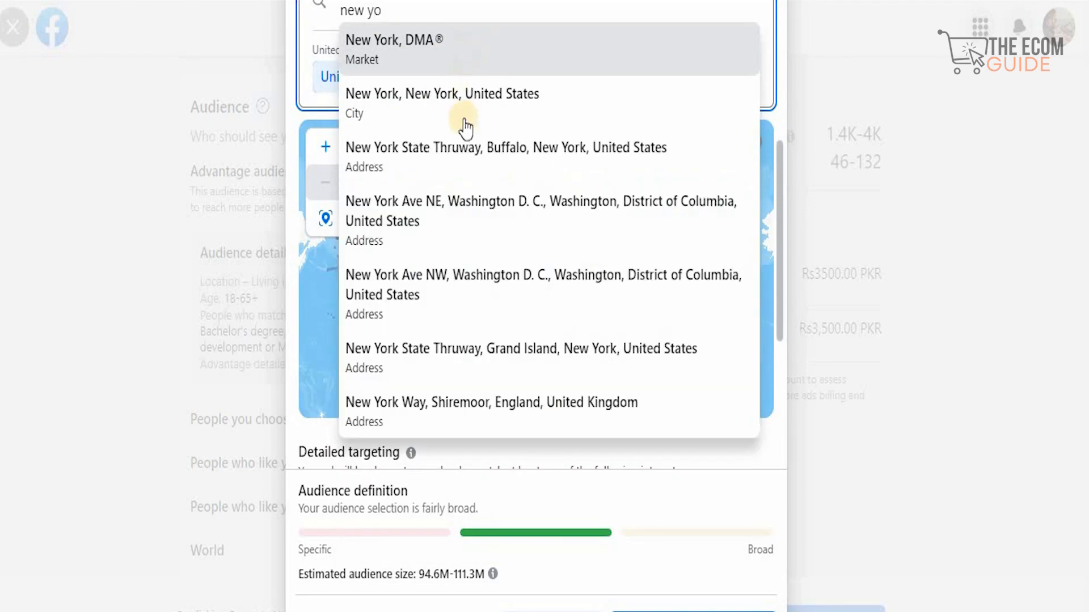
click(464, 121)
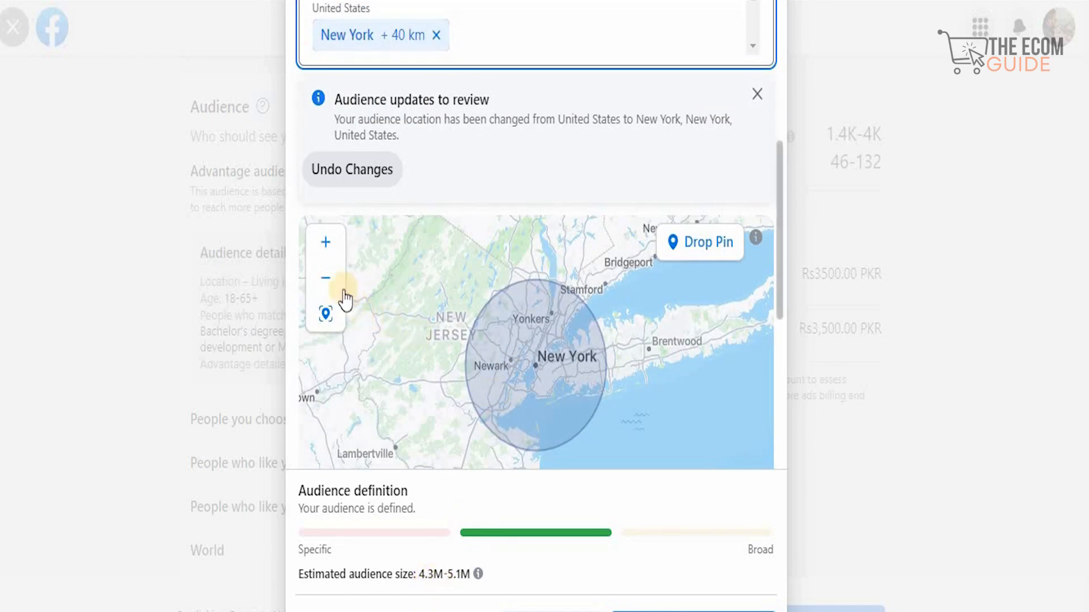
Reduce the targeting radius around New York to 17 km on the map and save the audience
click(328, 281)
click(327, 245)
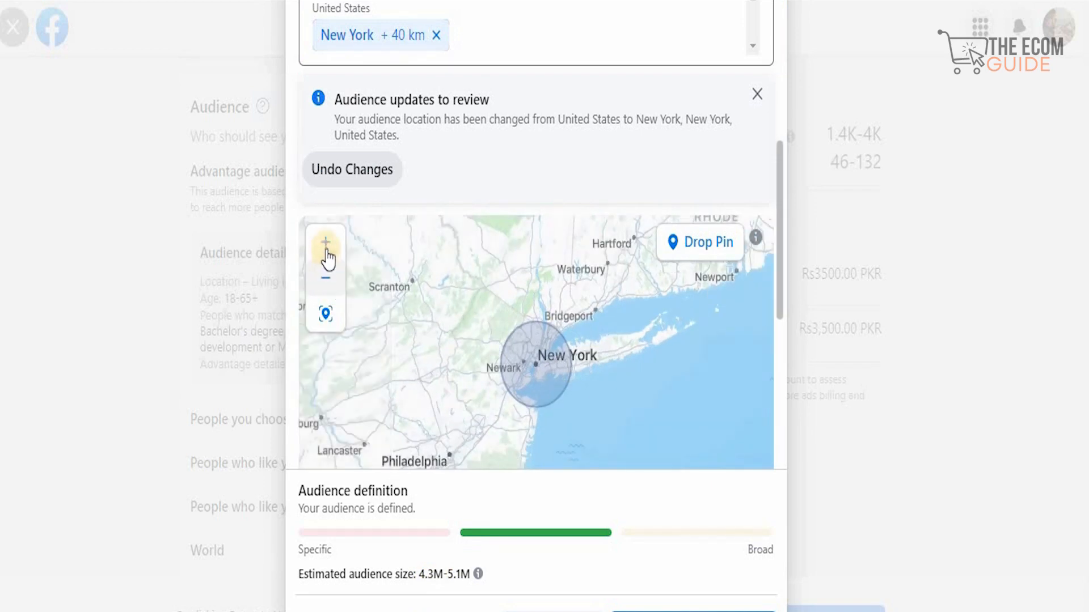
click(326, 245)
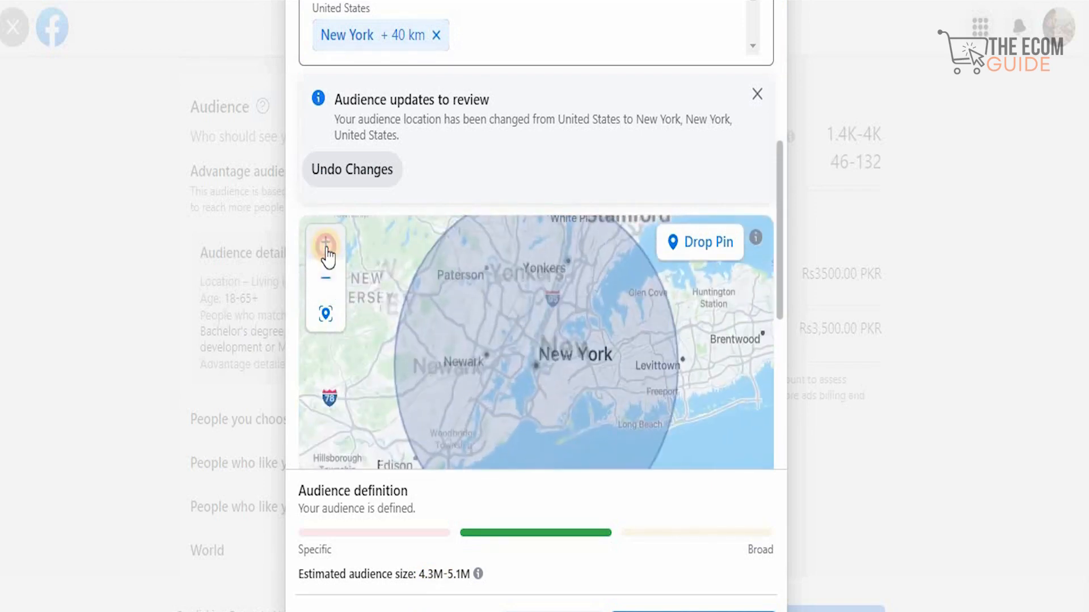
click(326, 245)
drag(546, 349, 512, 315)
drag(519, 452, 402, 446)
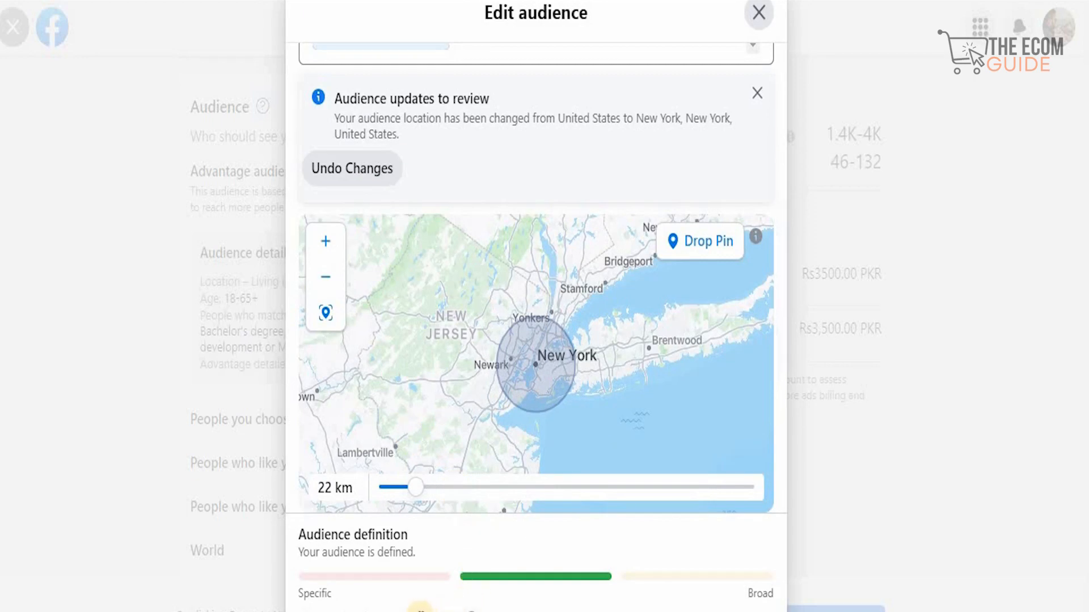
drag(418, 493, 386, 493)
drag(381, 497, 379, 498)
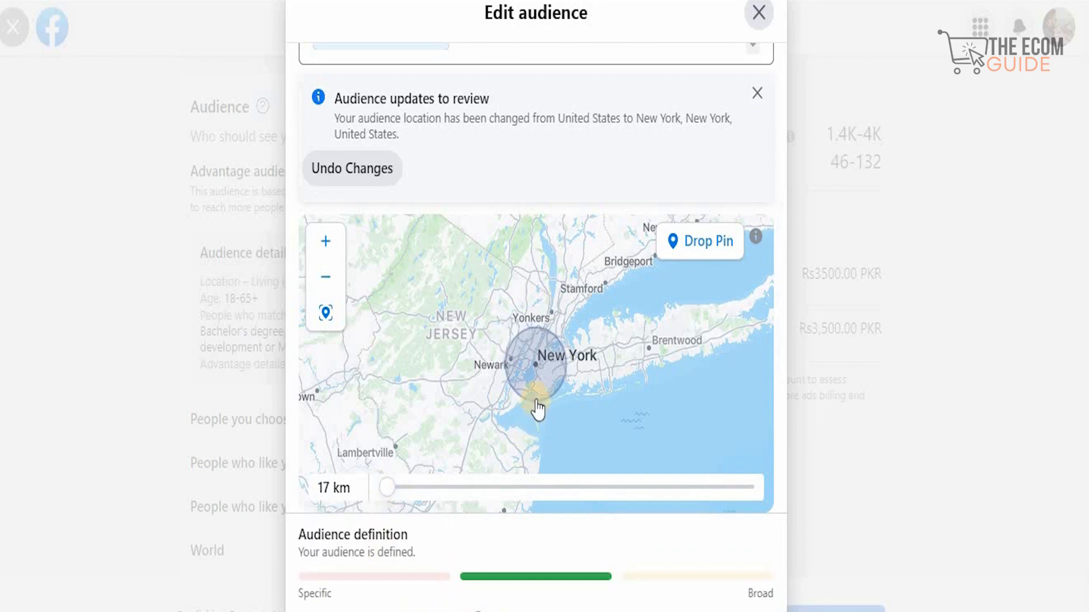
drag(535, 376, 508, 302)
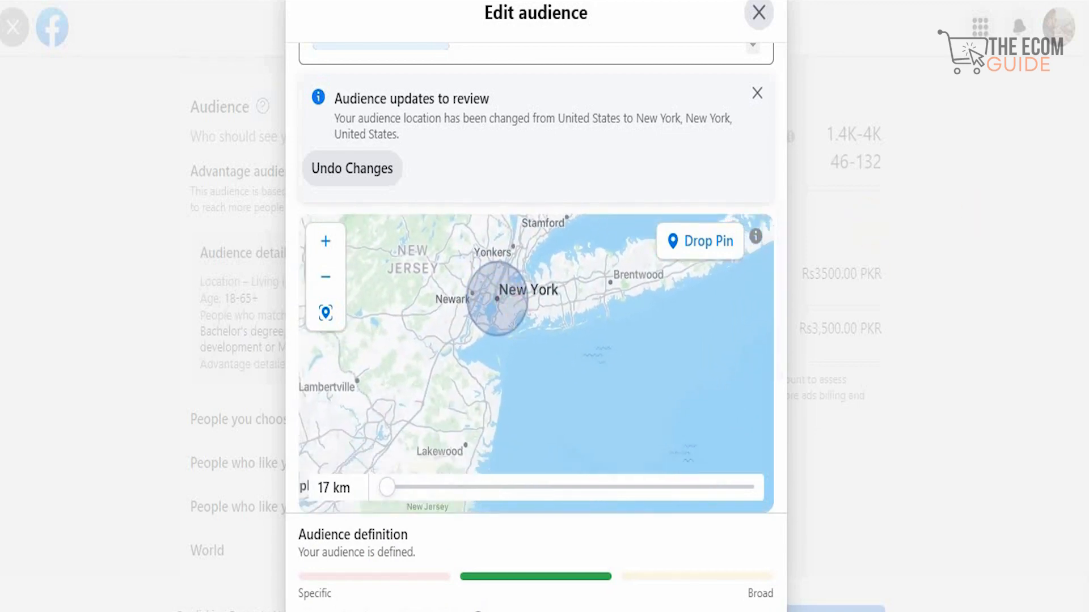
scroll(745, 541, down, 2)
click(730, 558)
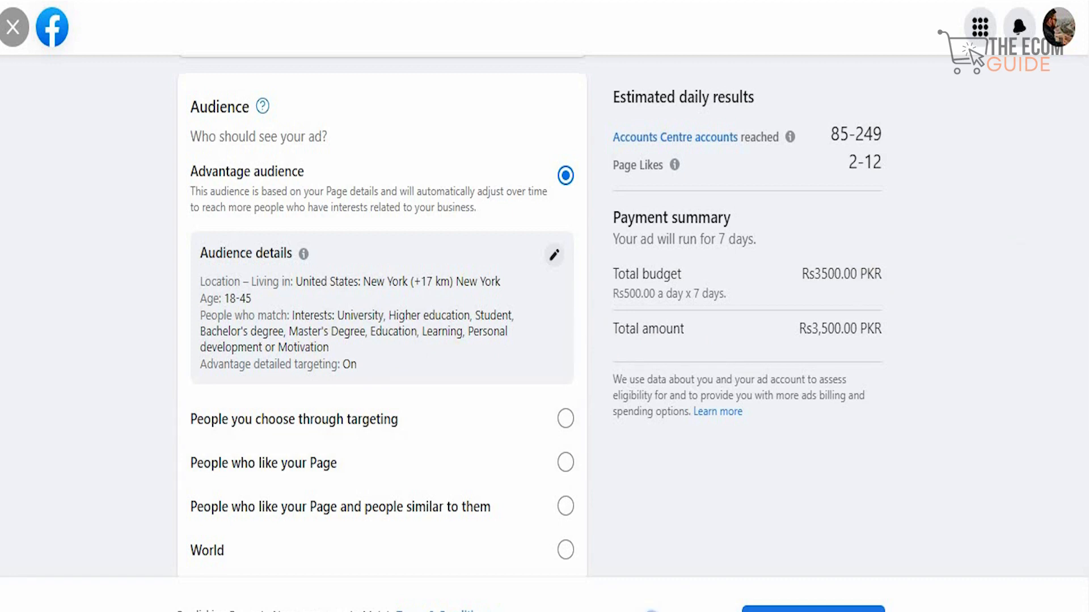
Extend the ad's duration to 9 days, ending on 1 Apr 2023
scroll(1086, 366, down, 4)
scroll(1086, 371, down, 5)
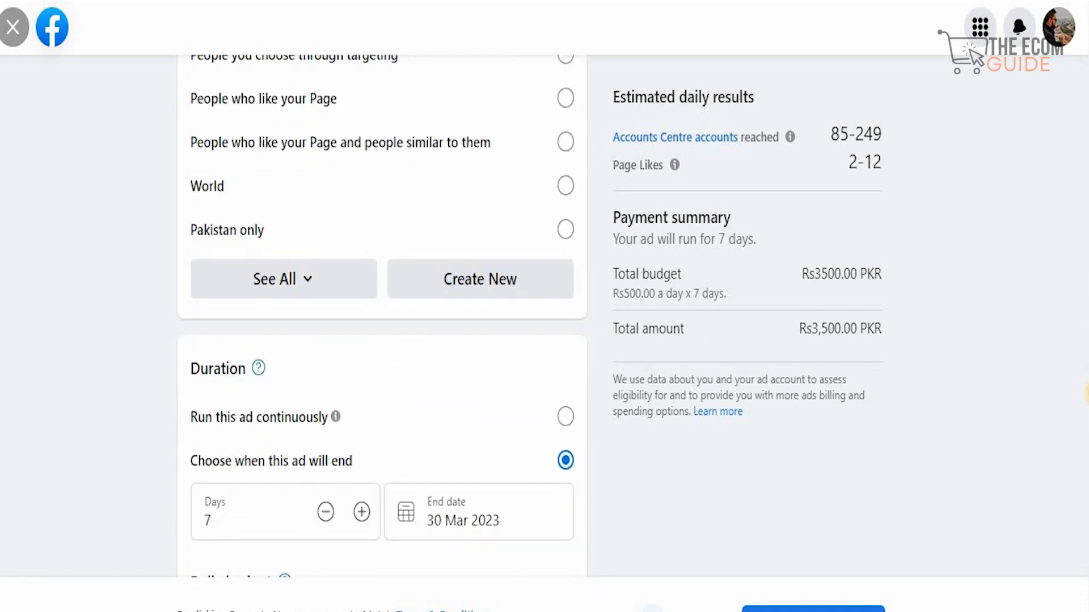
scroll(756, 291, down, 1)
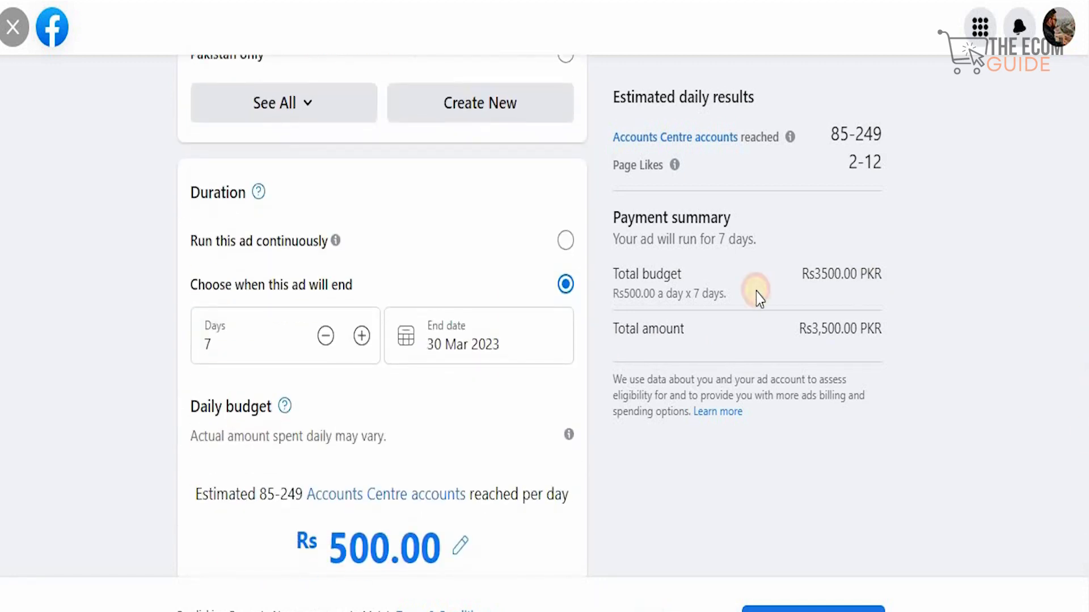
click(363, 337)
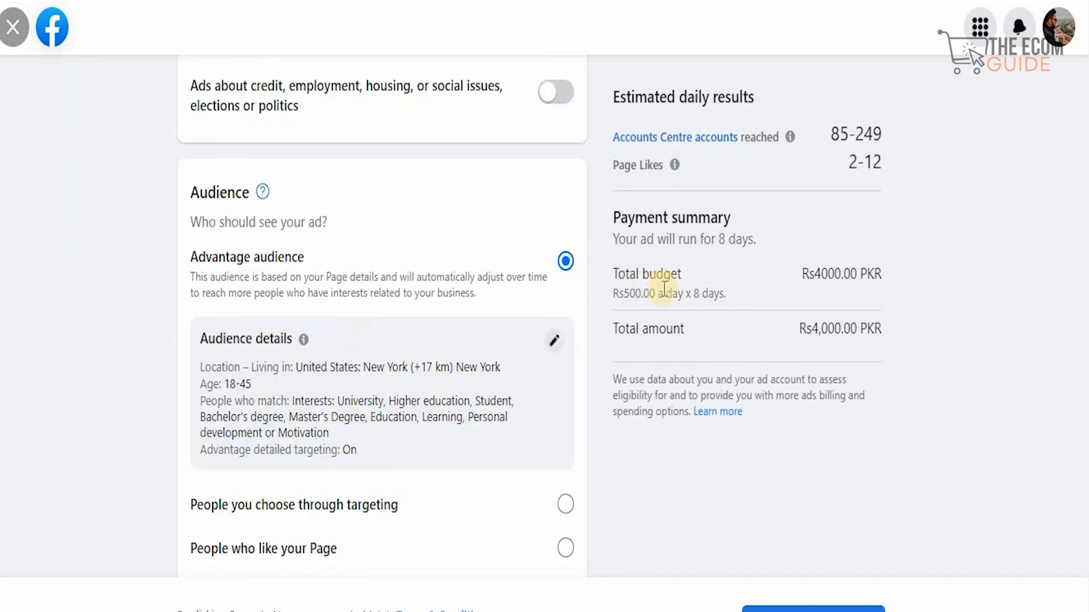
scroll(383, 317, down, 10)
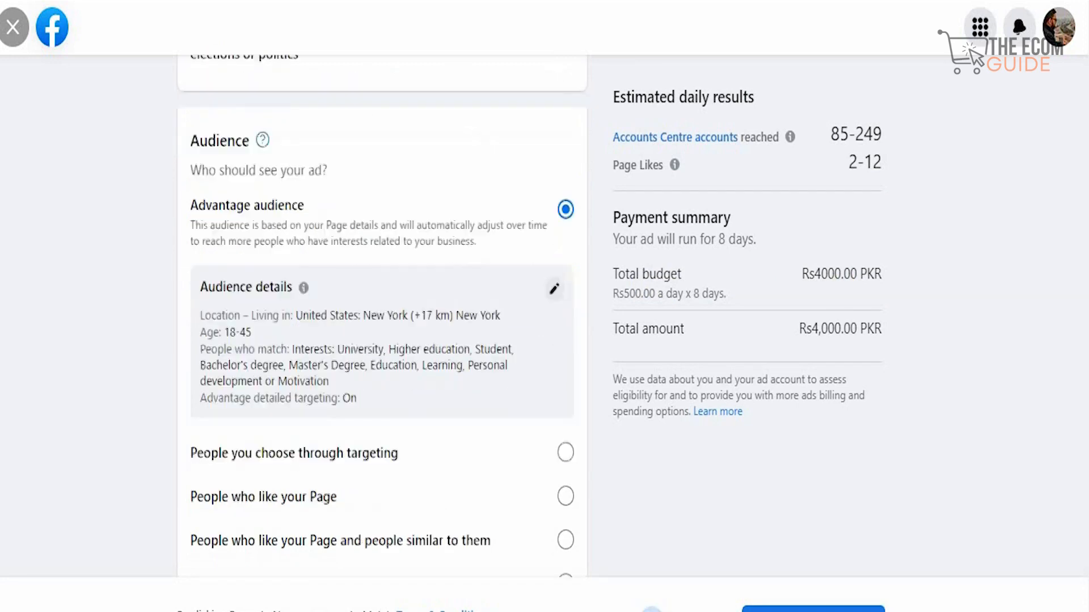
scroll(406, 316, down, 2)
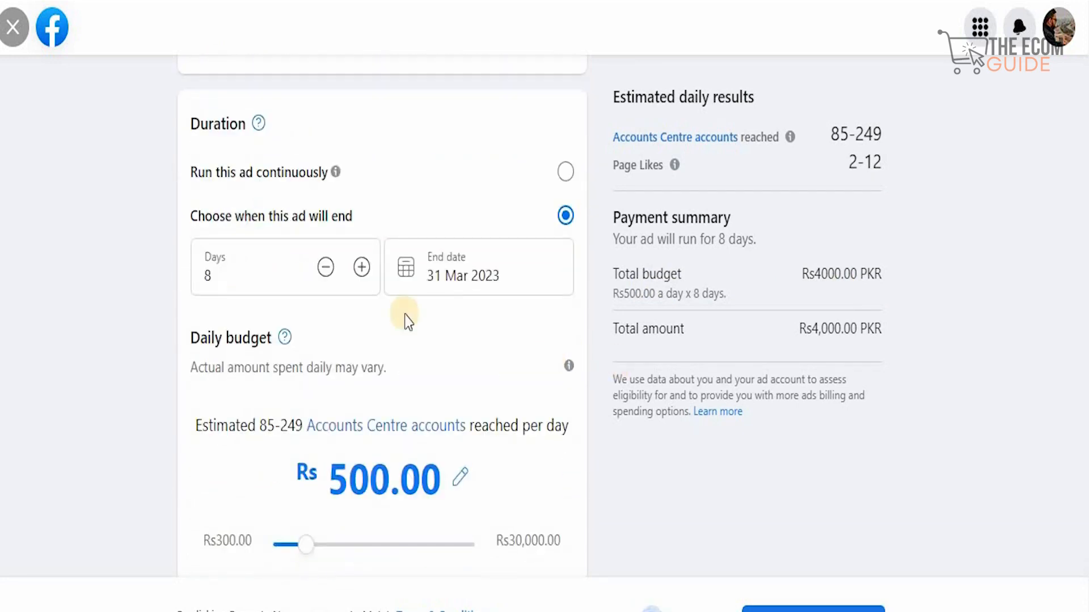
click(362, 265)
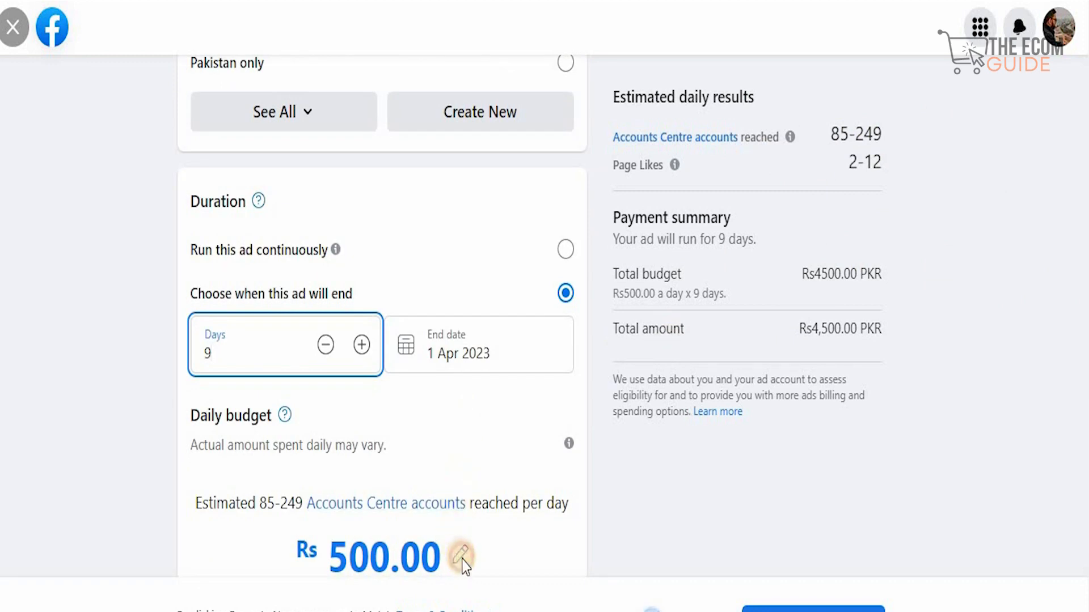
Replace the daily budget amount with Rs 5,000,000
click(461, 560)
key(BackSpace)
key(BackSpace)
key(BackSpace)
key(BackSpace)
key(BackSpace)
key(BackSpace)
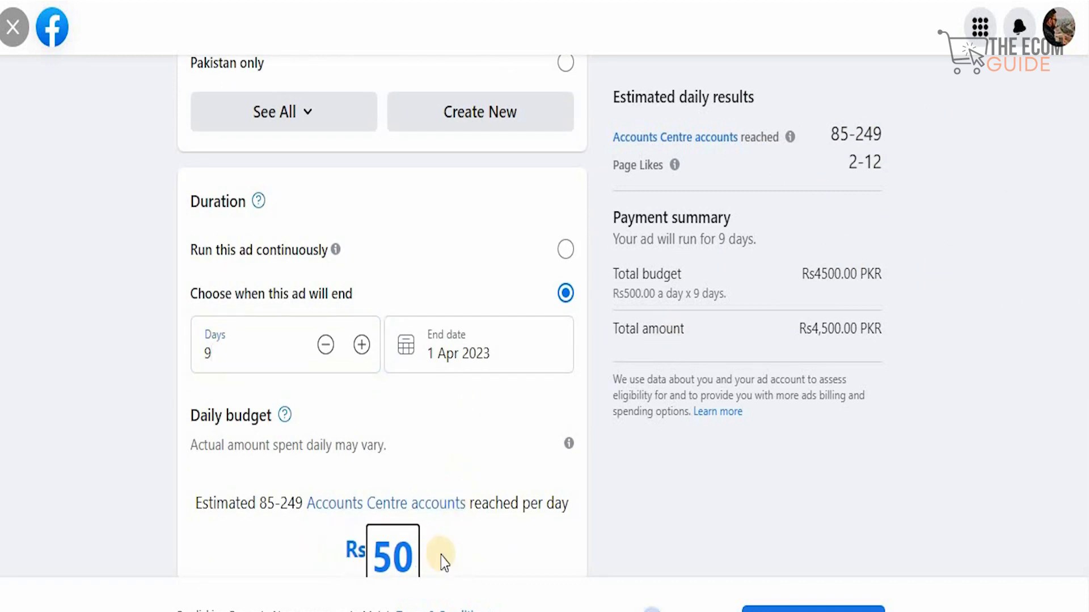
text(5000000)
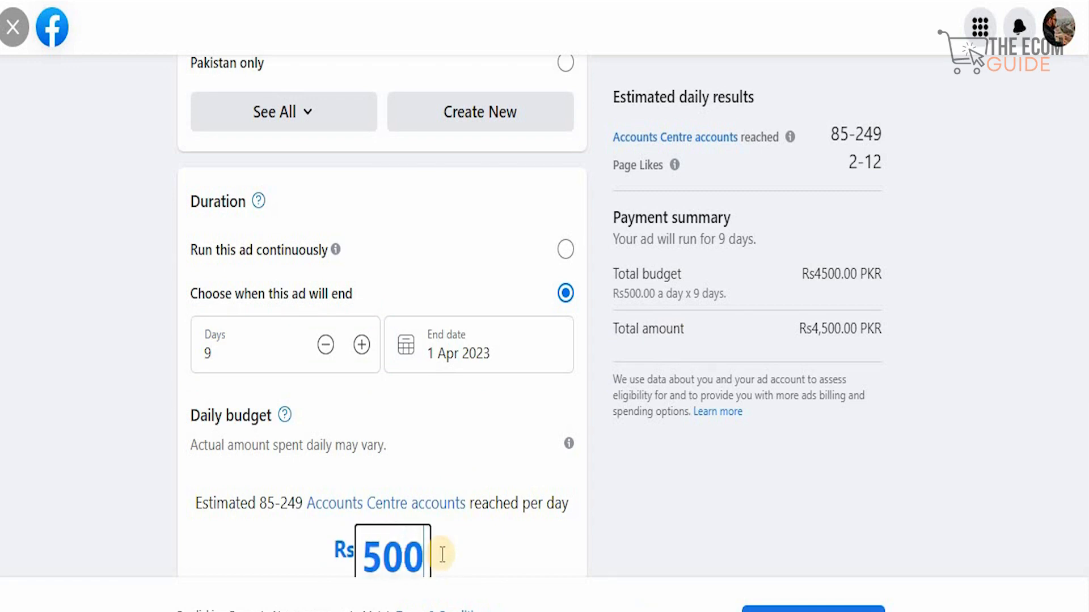
click(492, 474)
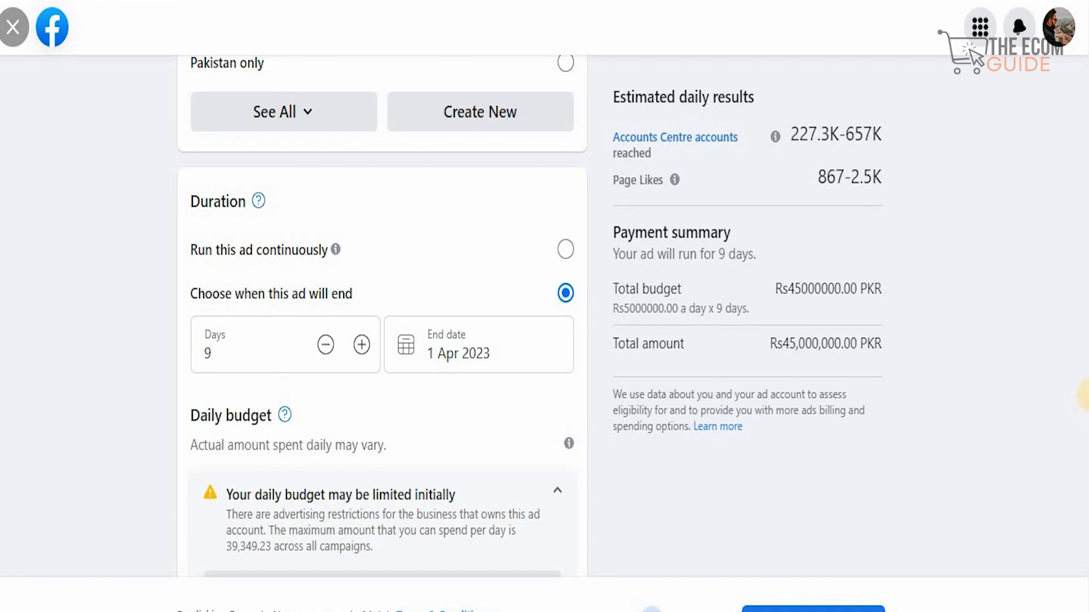
Cut the daily budget down to Rs 50,000
scroll(1084, 441, down, 6)
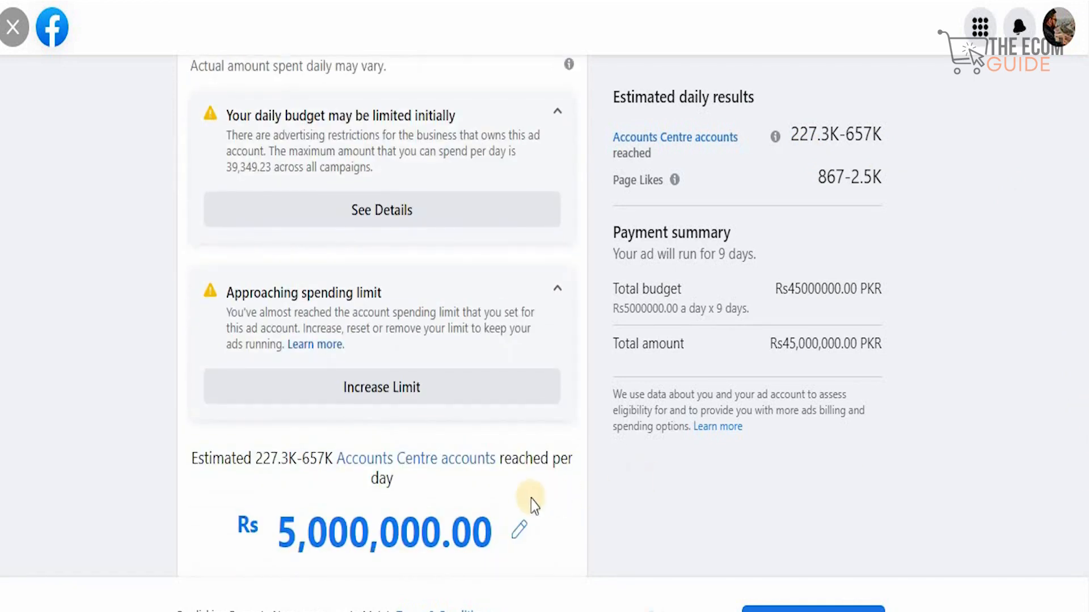
click(520, 532)
key(BackSpace)
key(BackSpace)
key(BackSpace)
key(BackSpace)
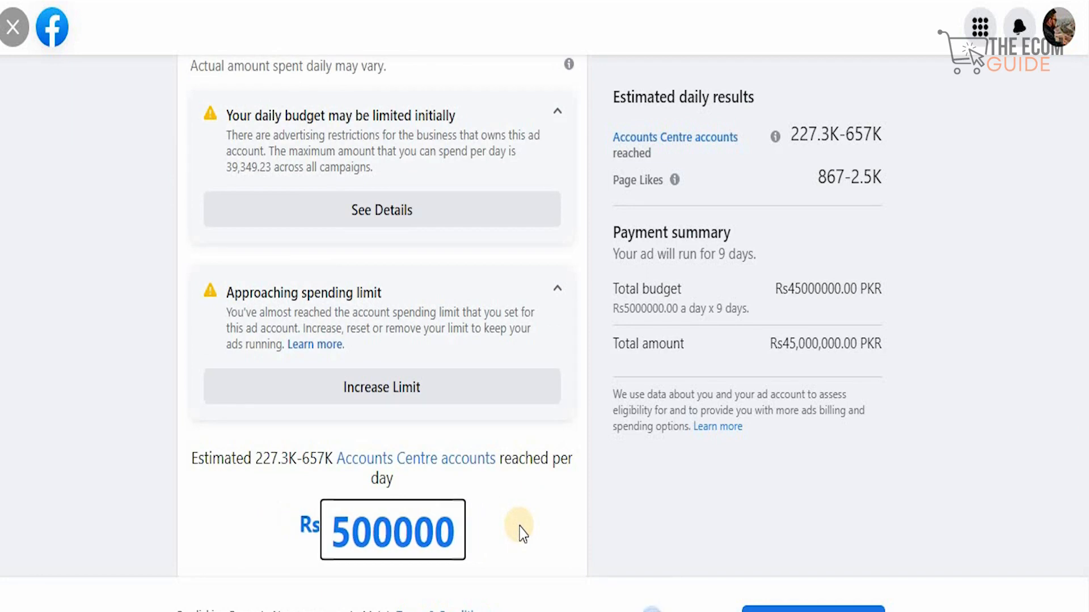
key(BackSpace)
click(520, 534)
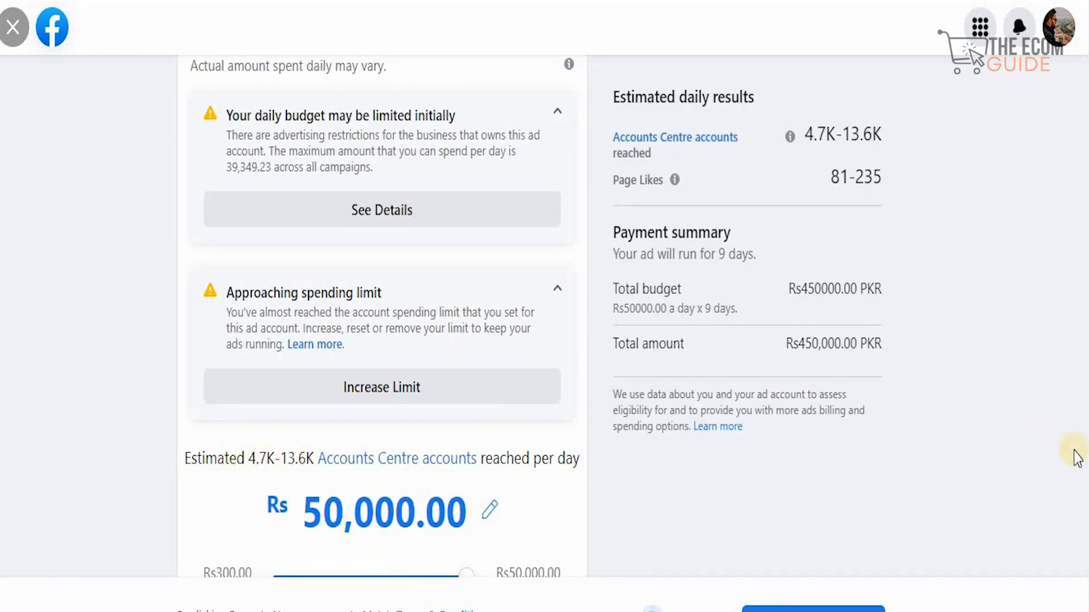
Try lower daily budgets, first Rs 800 and then Rs 6,000 per day
scroll(484, 476, down, 2)
drag(463, 466, 333, 298)
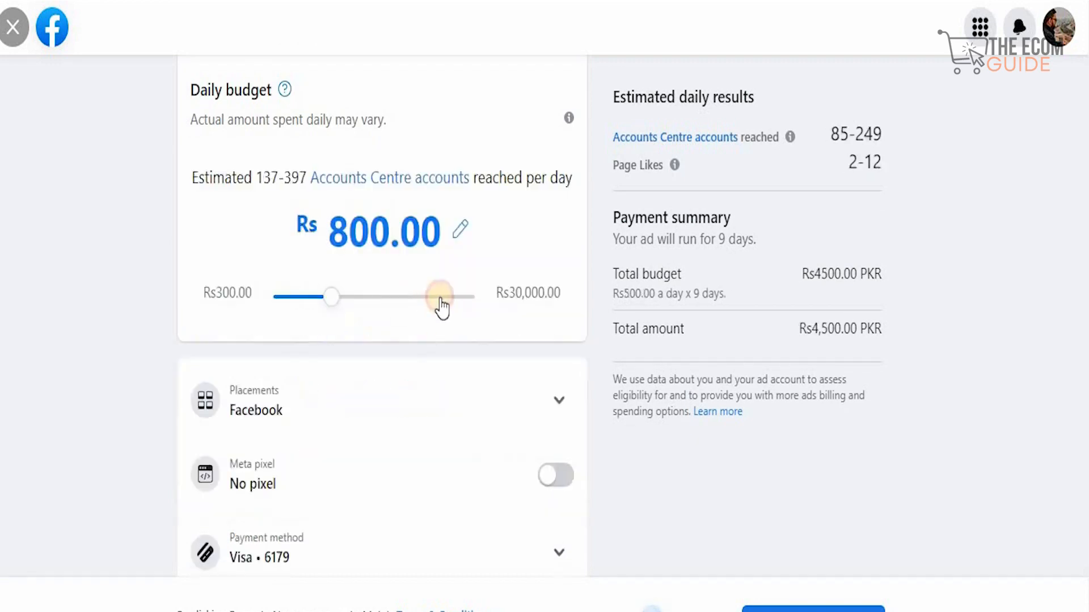
click(441, 297)
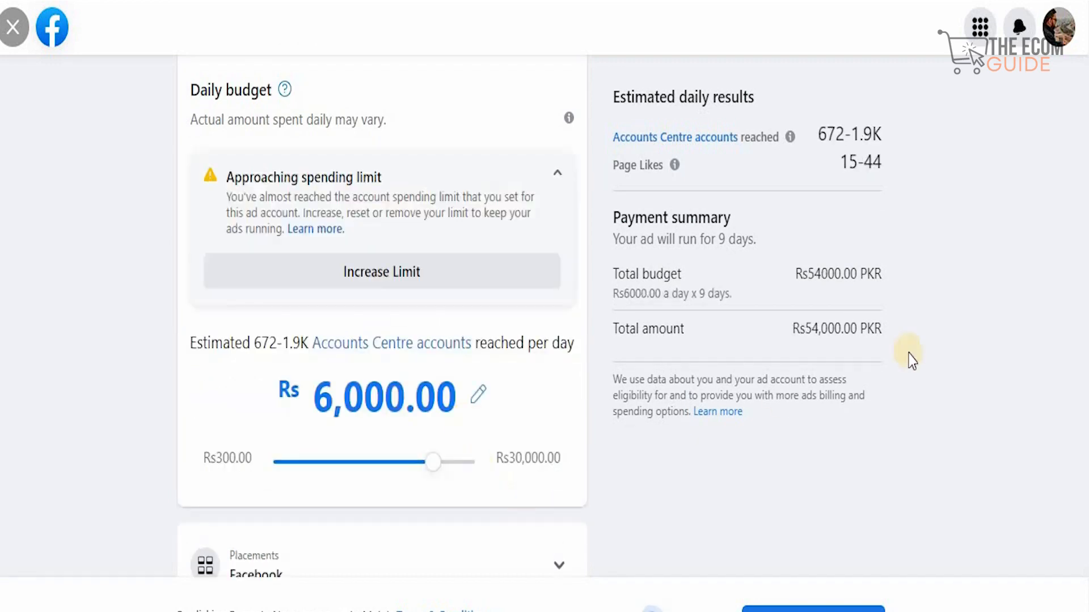
Expand the ad placements and examine the available platforms, the Meta pixel setting and the payment method
scroll(669, 547, down, 3)
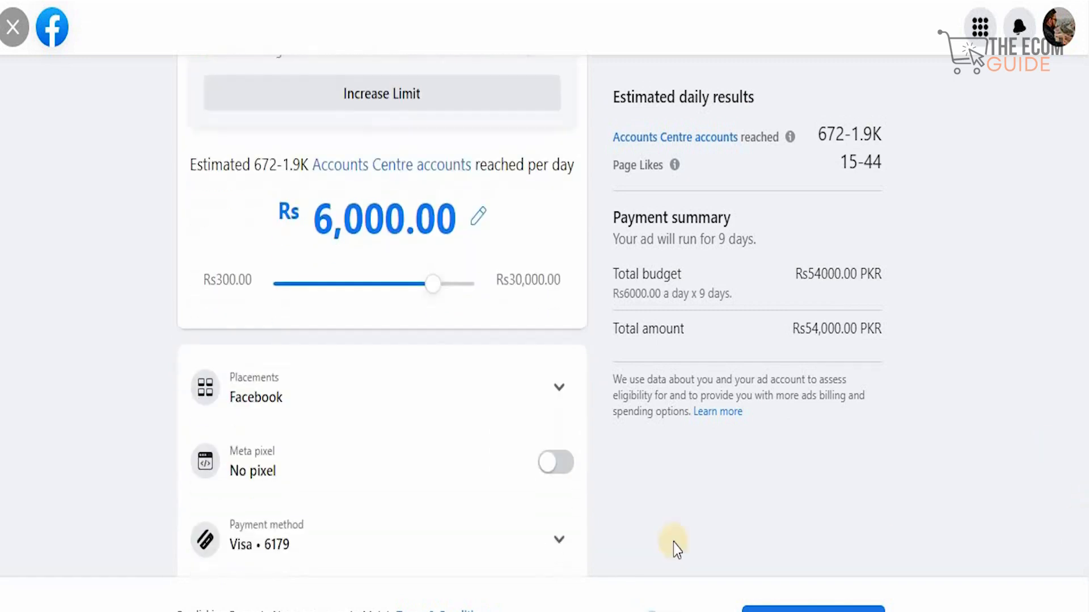
click(556, 389)
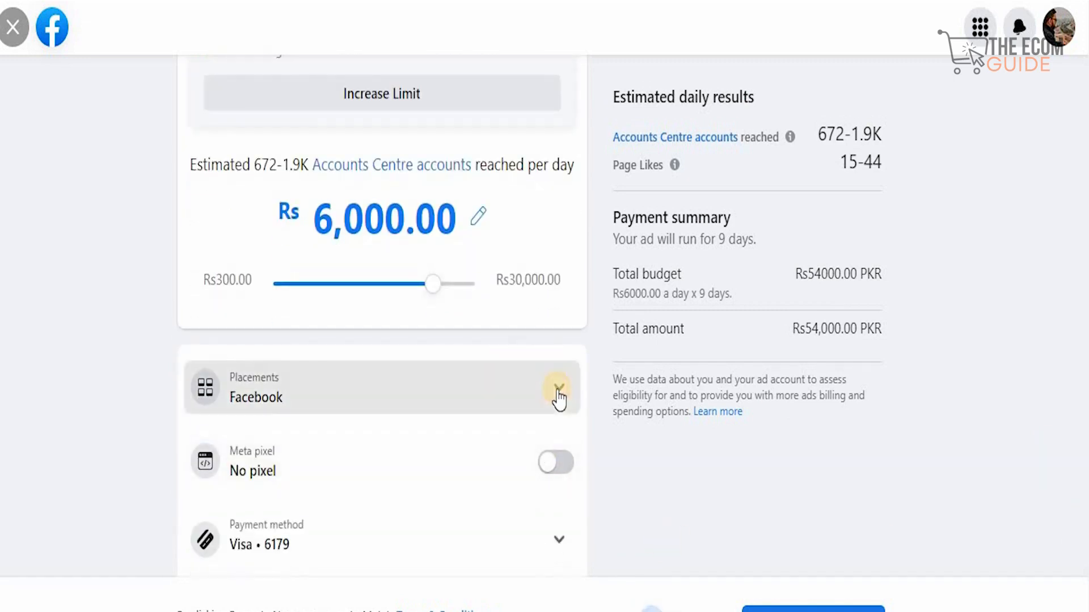
scroll(848, 517, down, 3)
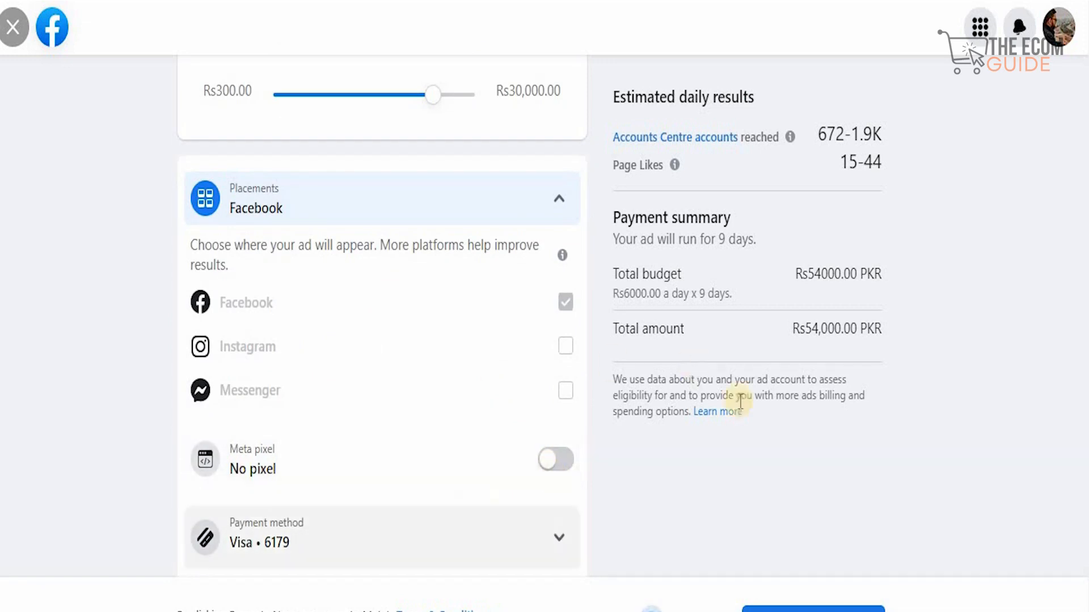
scroll(1084, 441, up, 15)
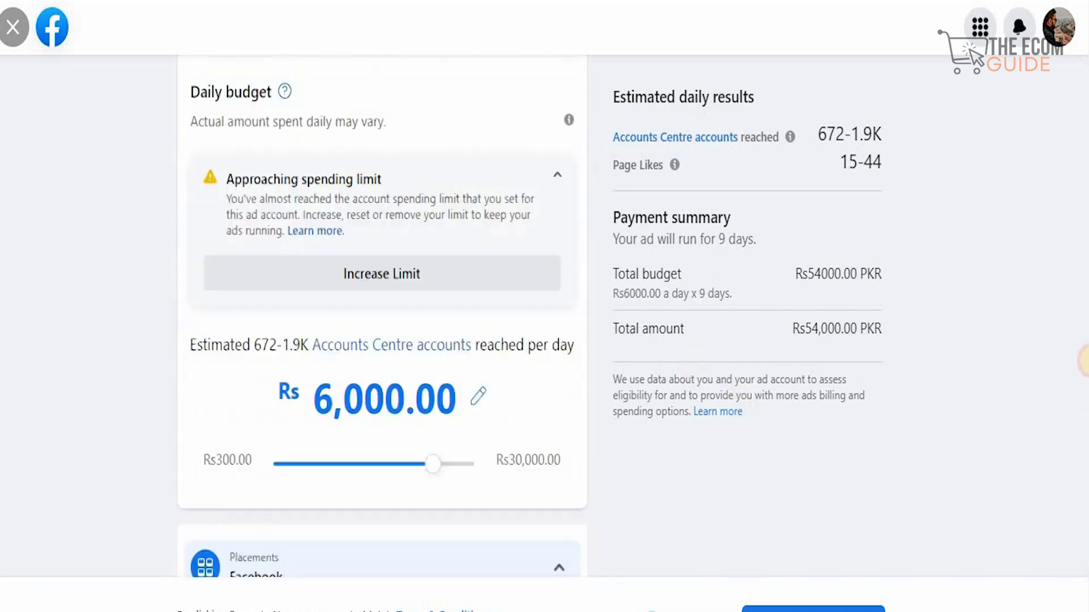
scroll(1085, 567, down, 12)
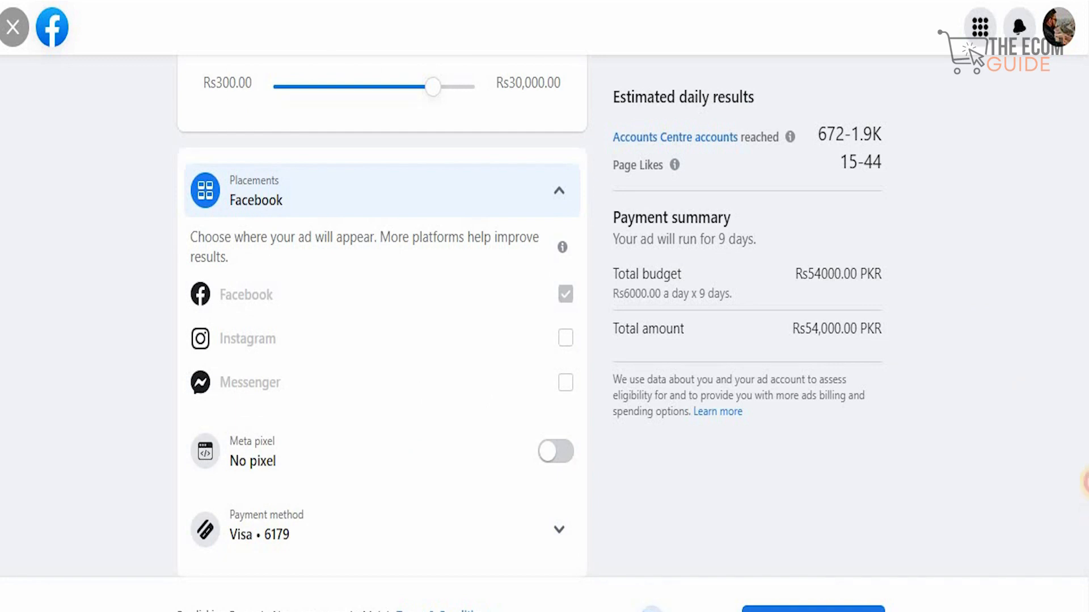
Set the daily budget to Rs 800 and review the audience details and ad creative
scroll(1085, 481, up, 7)
drag(363, 462, 332, 466)
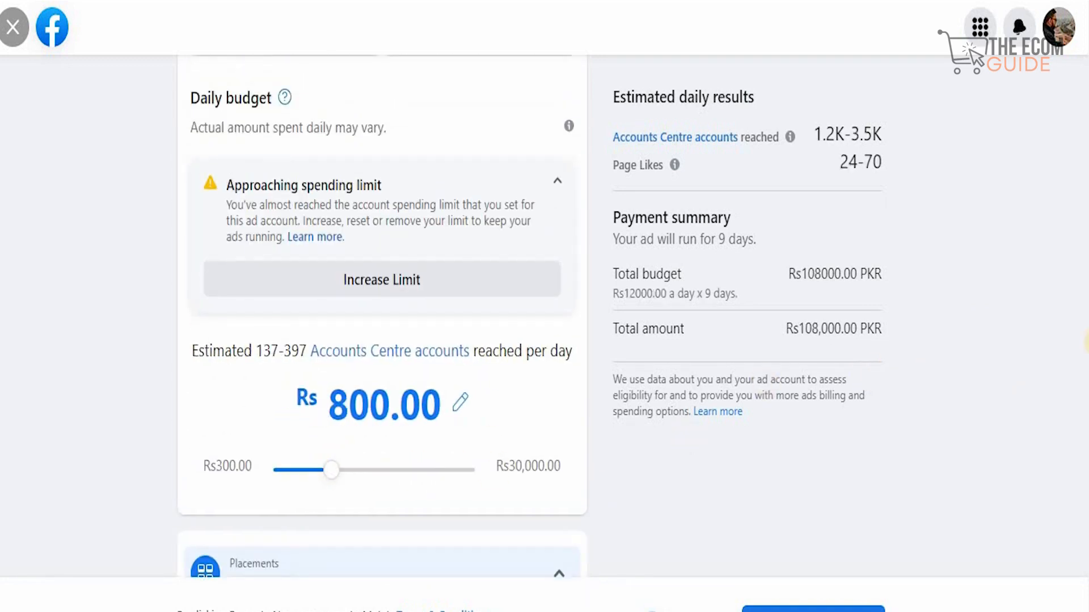
scroll(1084, 328, up, 10)
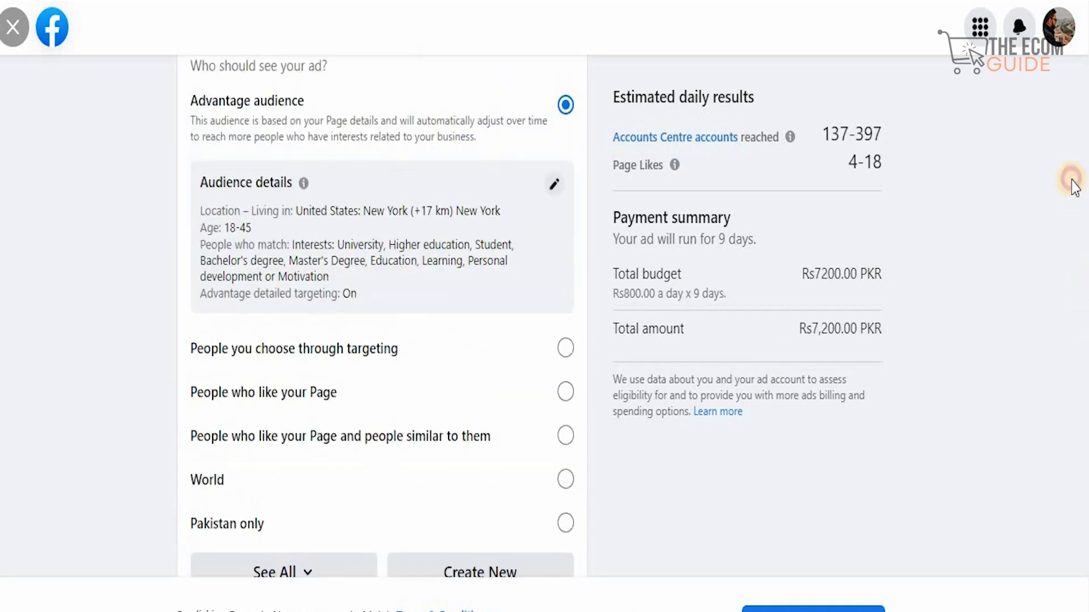
scroll(1069, 137, up, 8)
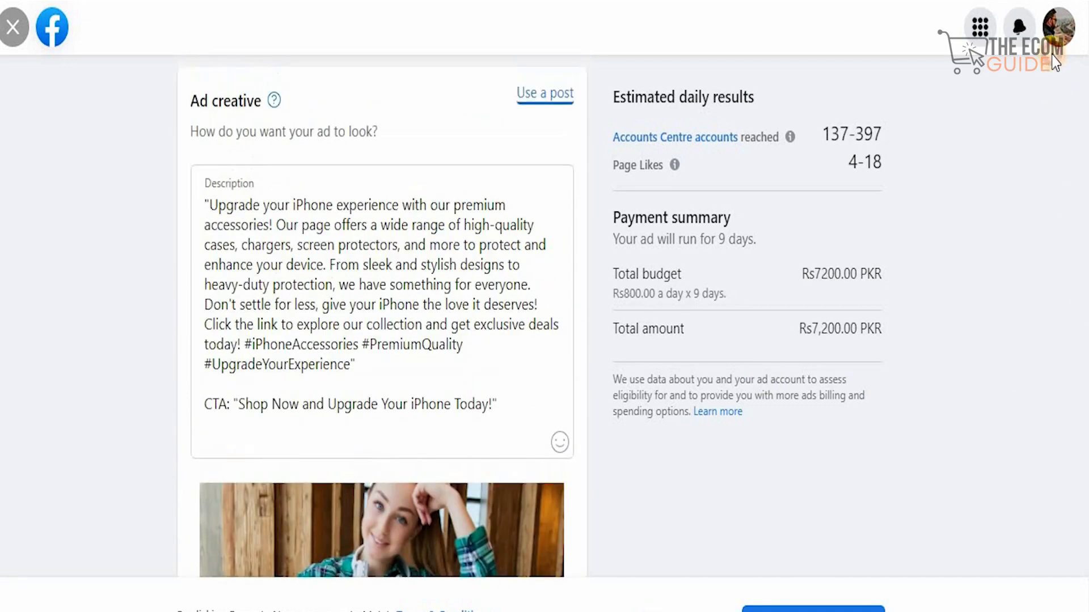